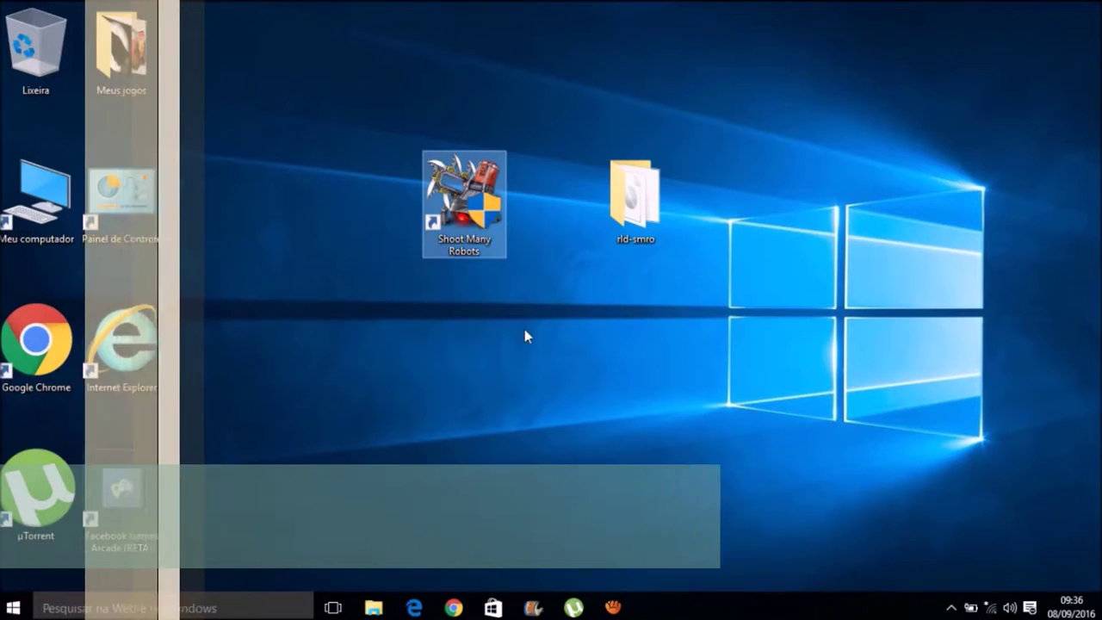
right_click(524, 330)
click(628, 378)
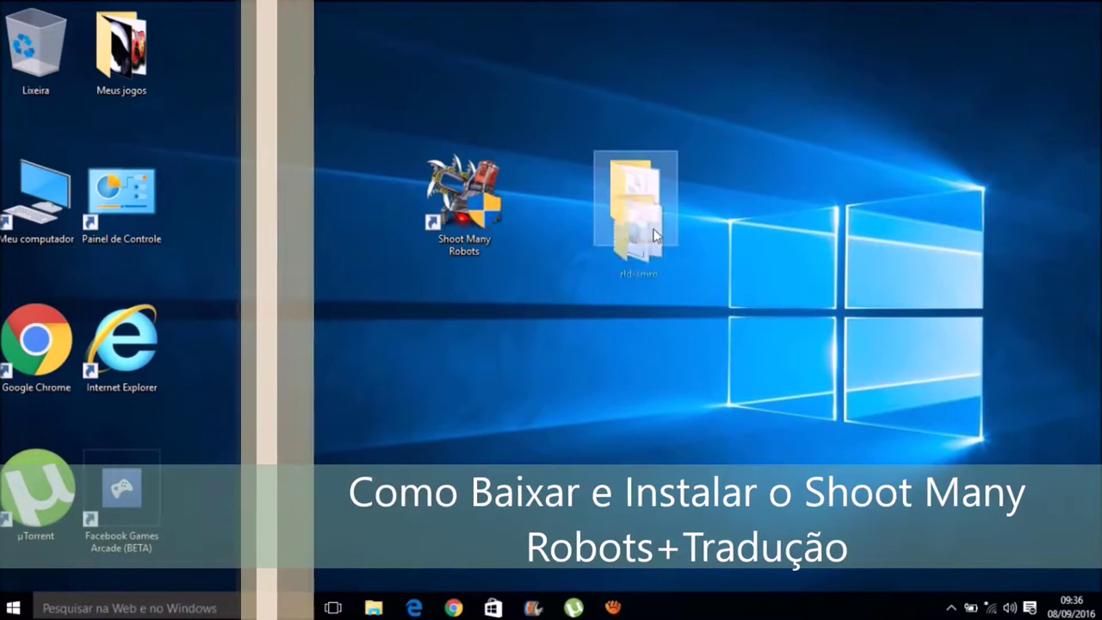
mouse_move(636, 202)
mouse_down()
mouse_move(726, 217)
mouse_move(637, 207)
mouse_up()
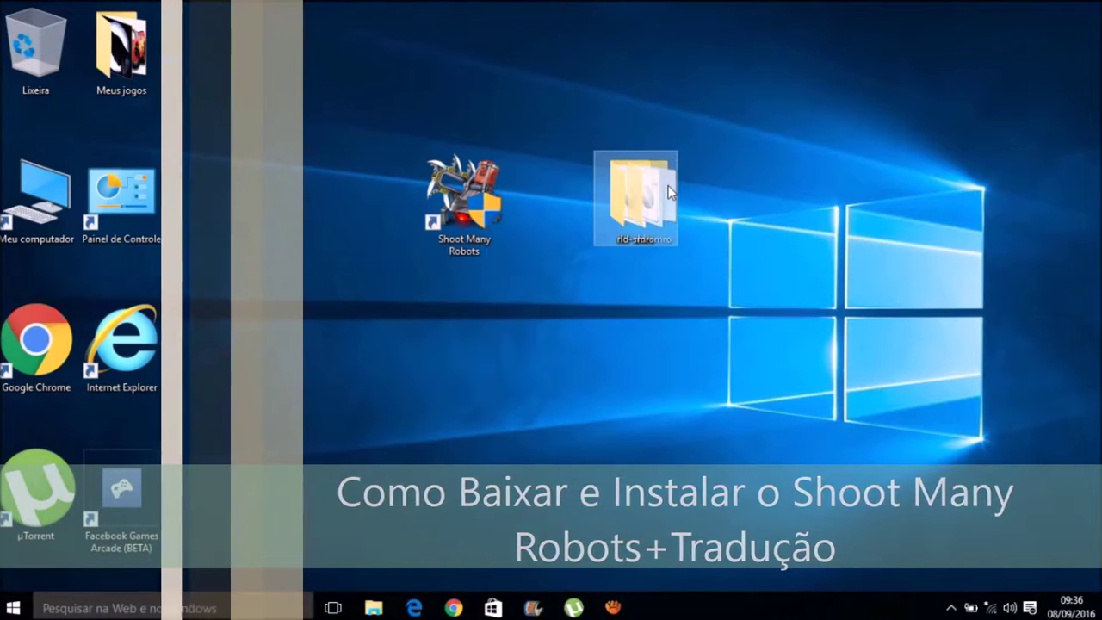
click(672, 267)
right_click(812, 216)
click(858, 263)
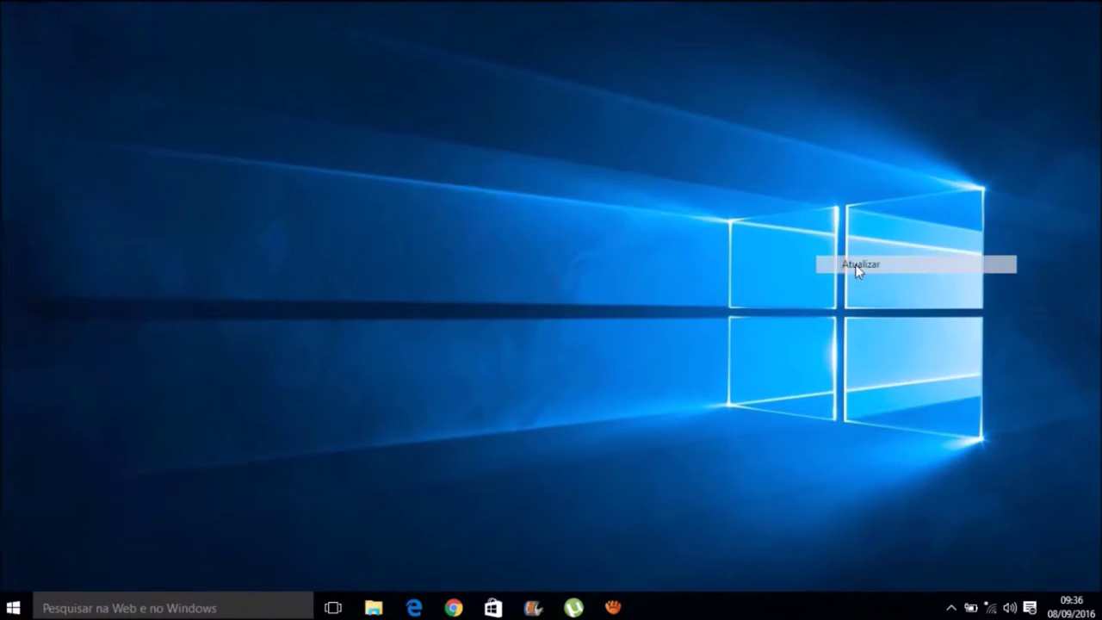
drag(634, 193, 564, 215)
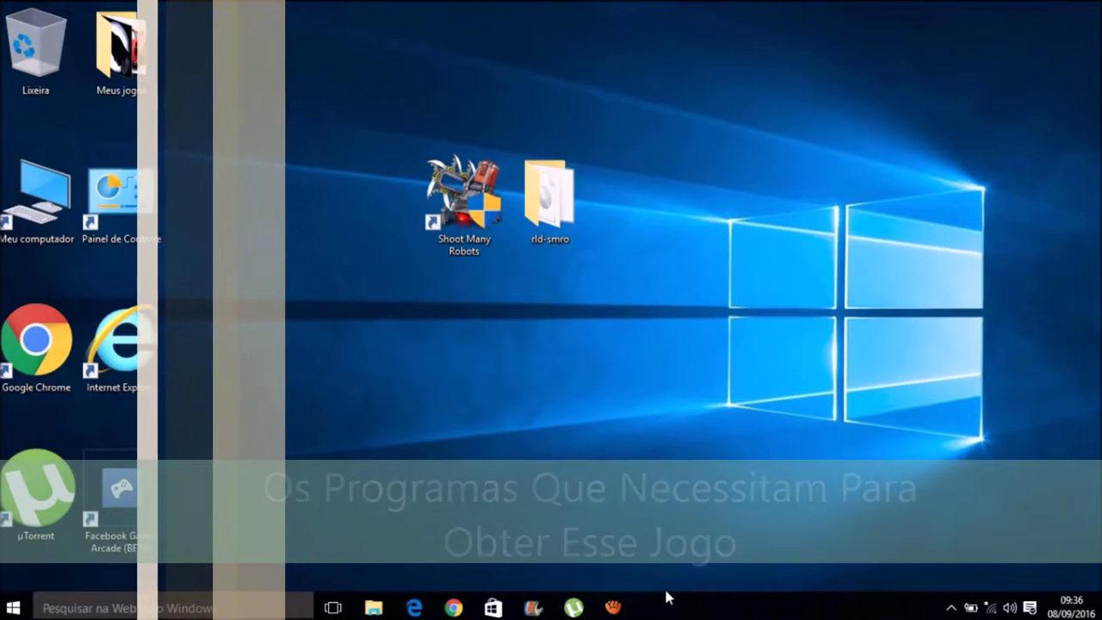
click(710, 75)
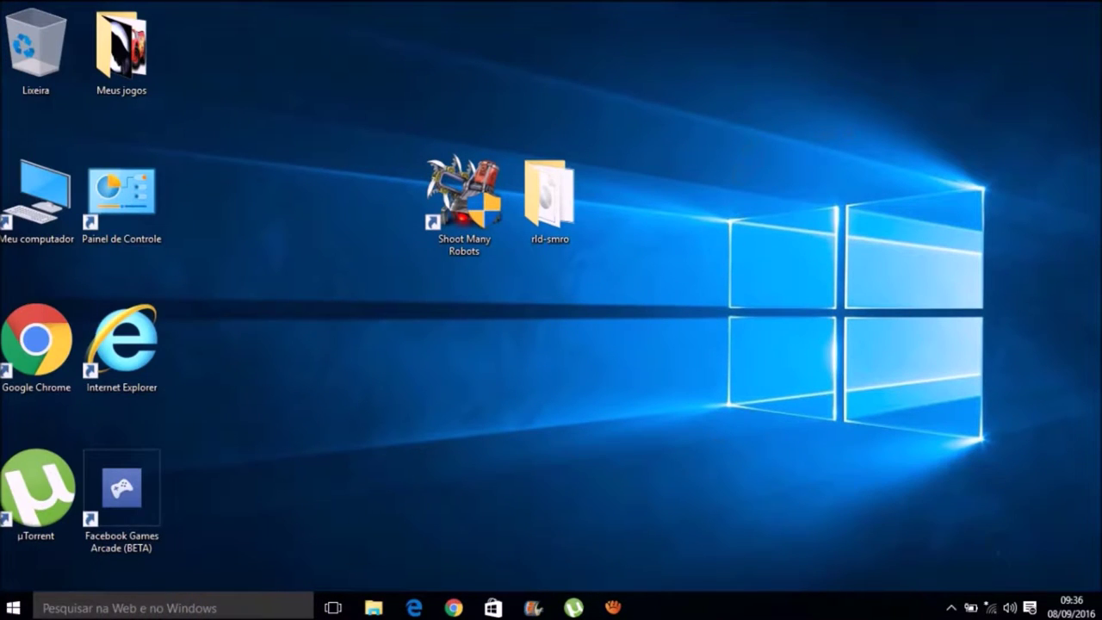
drag(550, 196, 641, 249)
drag(1065, 315, 413, 147)
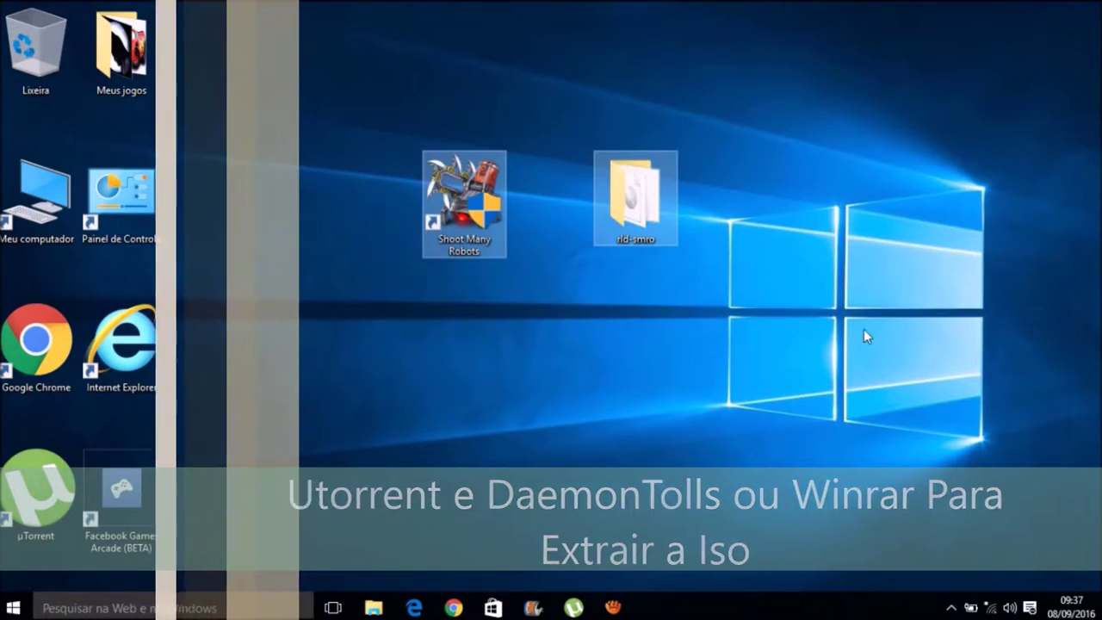
- Open the rld-smro folder on the desktop, check the disc image and translation files inside, and close it
click(635, 202)
double_click(635, 199)
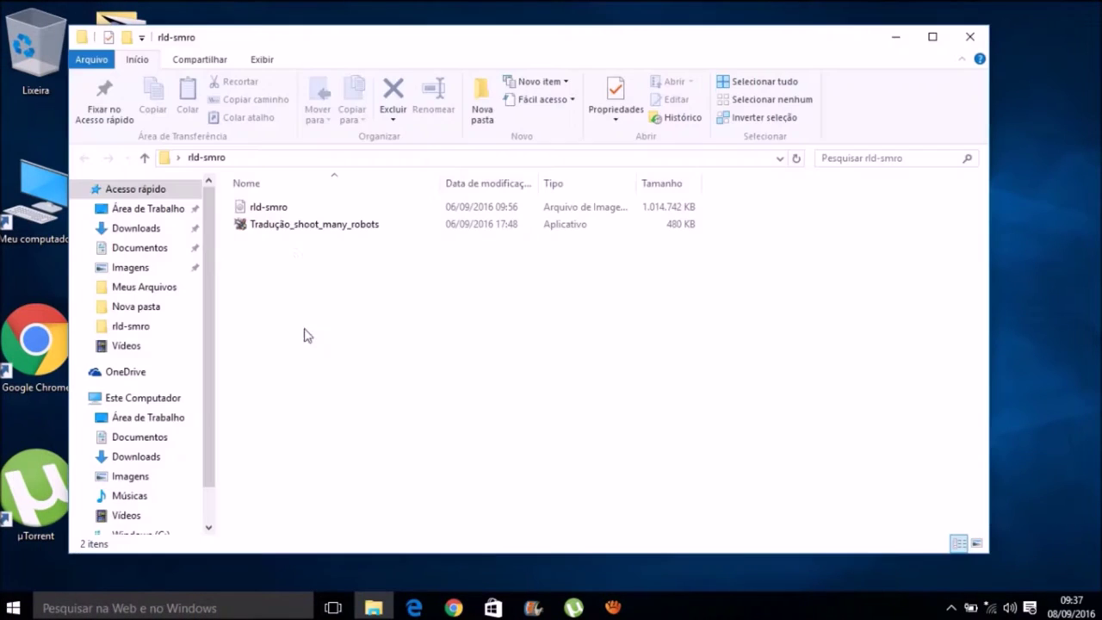
click(295, 226)
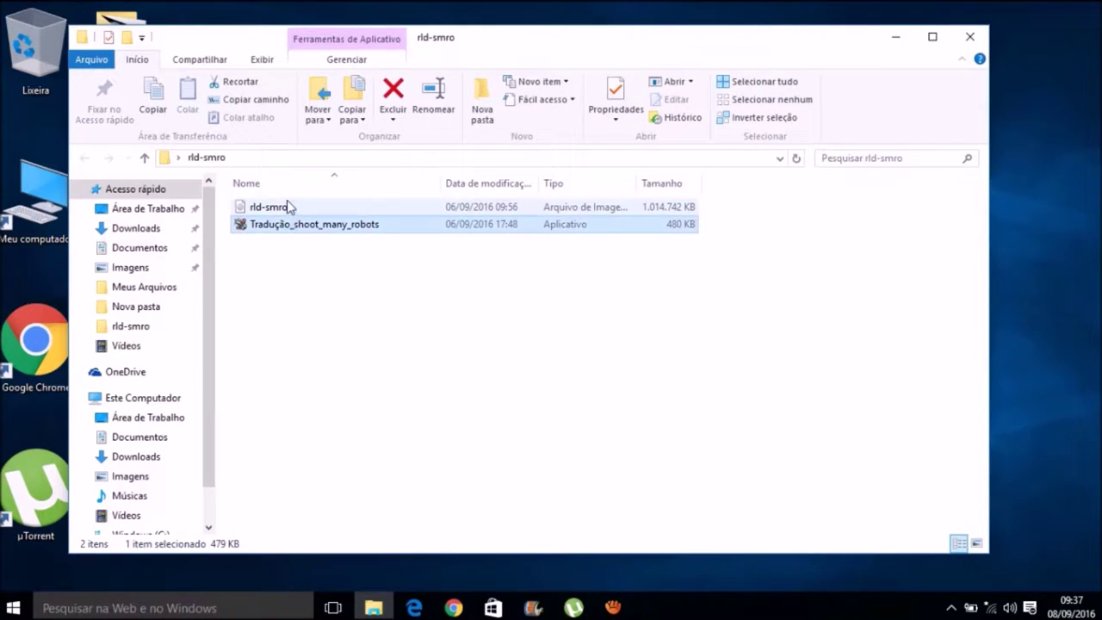
click(288, 208)
click(971, 35)
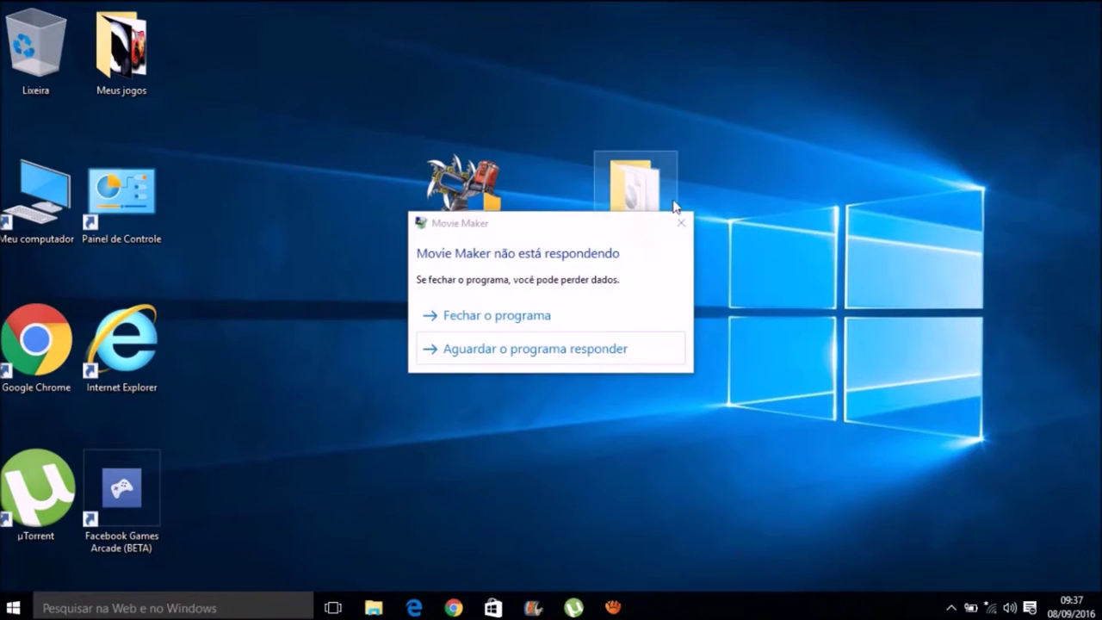
right_click(715, 213)
click(760, 251)
drag(641, 202, 619, 194)
click(691, 300)
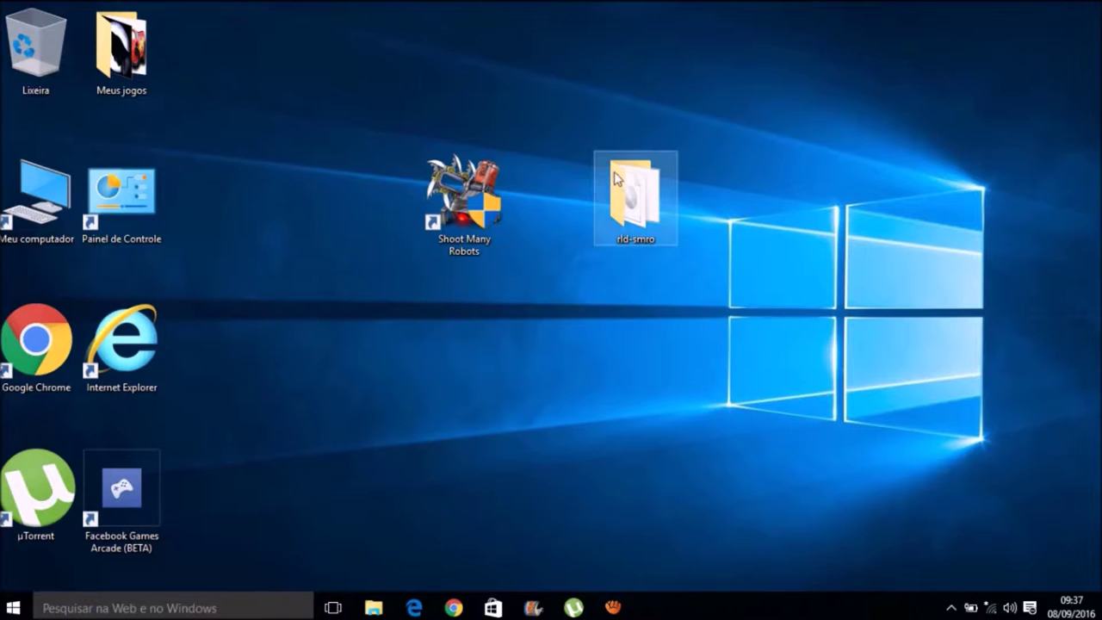
- Reopen the rld-smro folder on the desktop to reach the disc image file
double_click(637, 243)
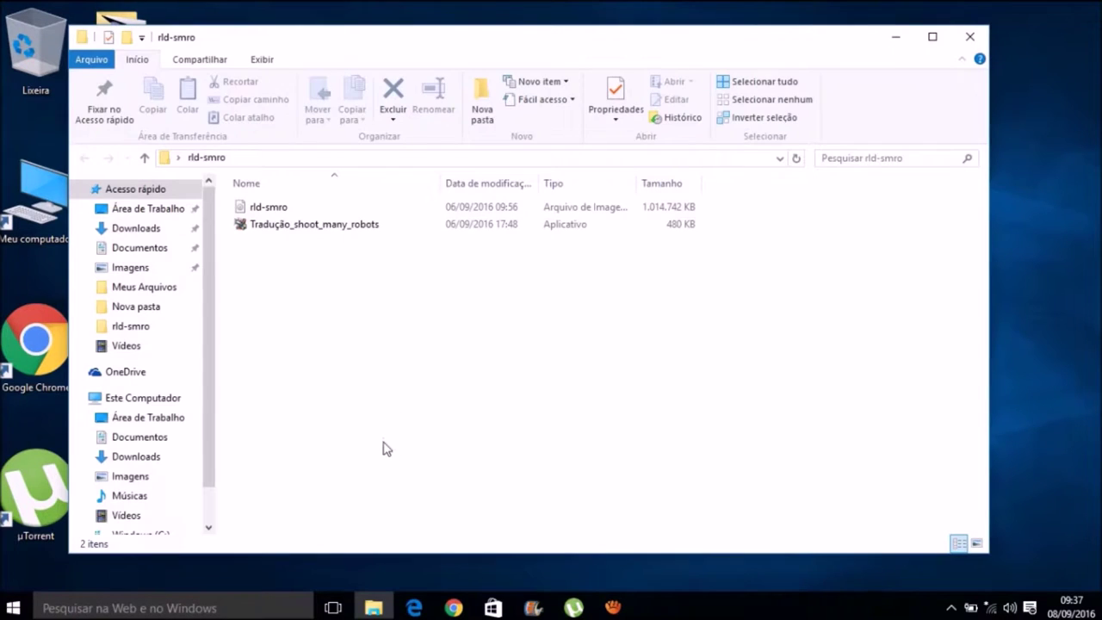
drag(323, 368, 261, 220)
click(263, 215)
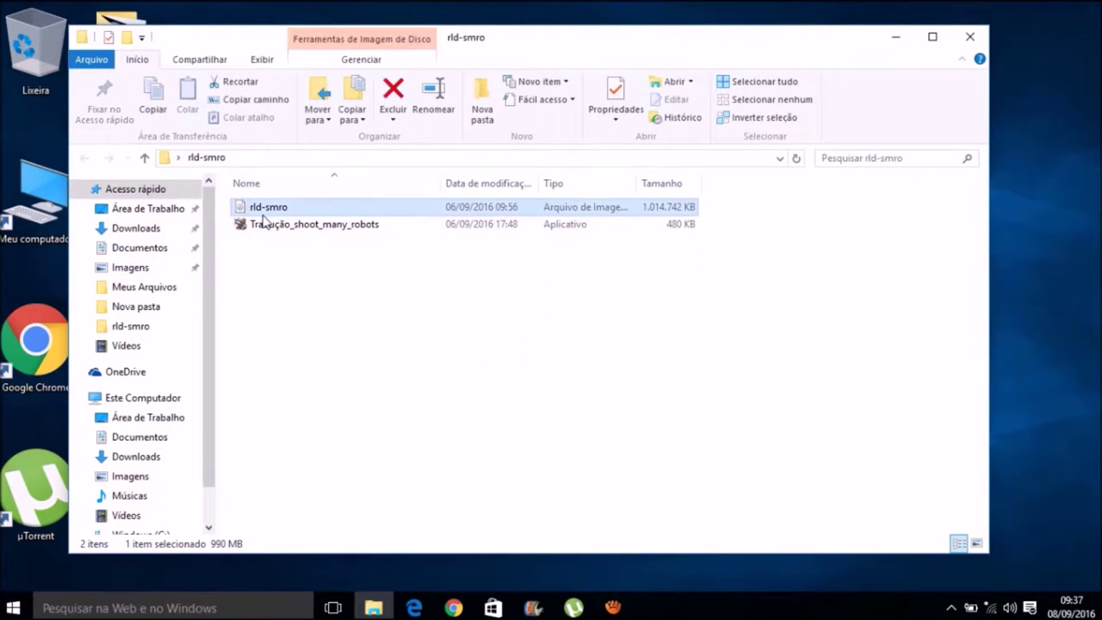
click(524, 352)
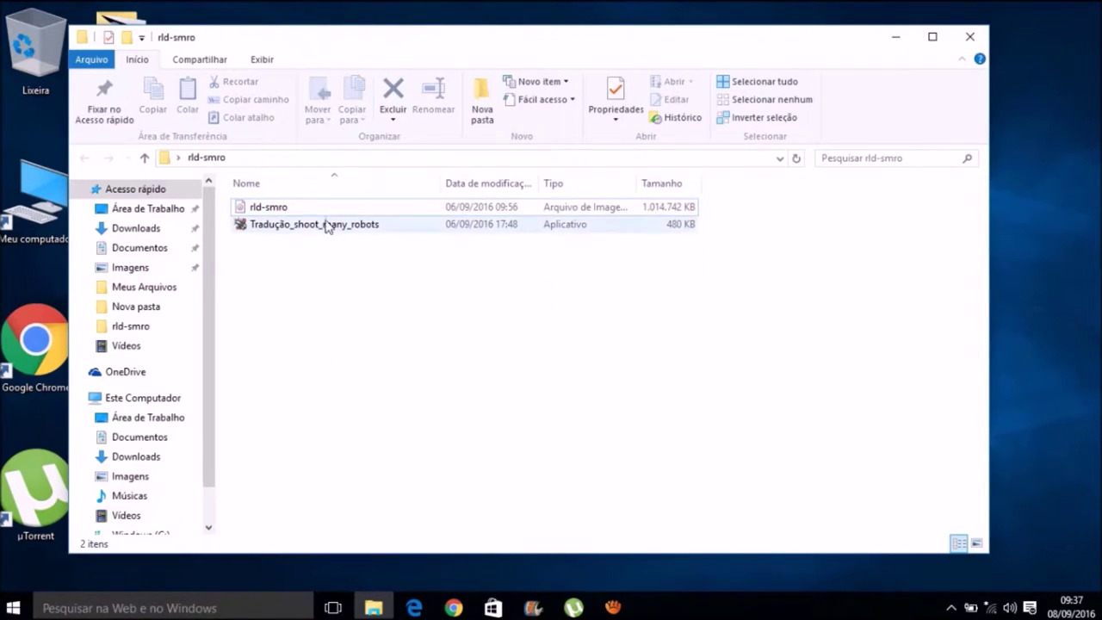
click(288, 208)
click(433, 301)
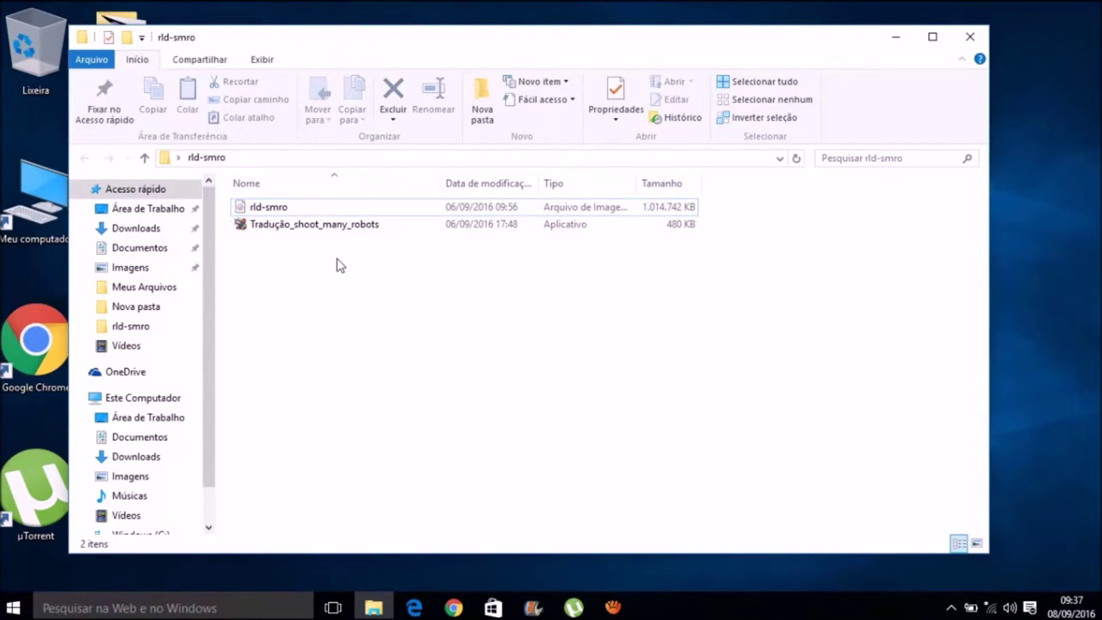
right_click(322, 207)
click(315, 216)
right_click(315, 211)
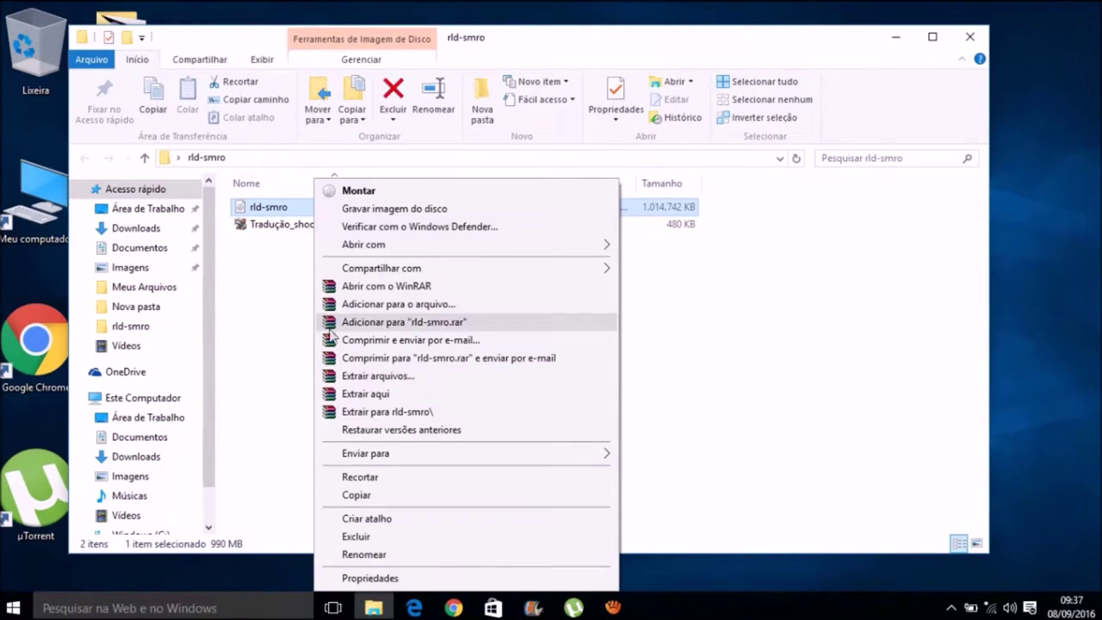
click(327, 394)
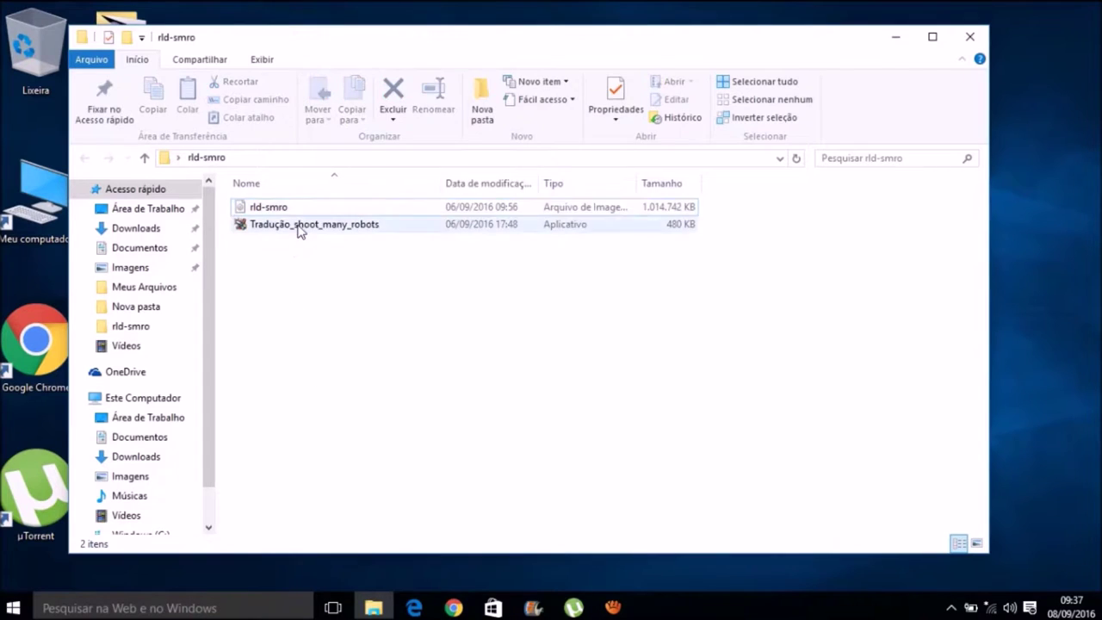
right_click(303, 216)
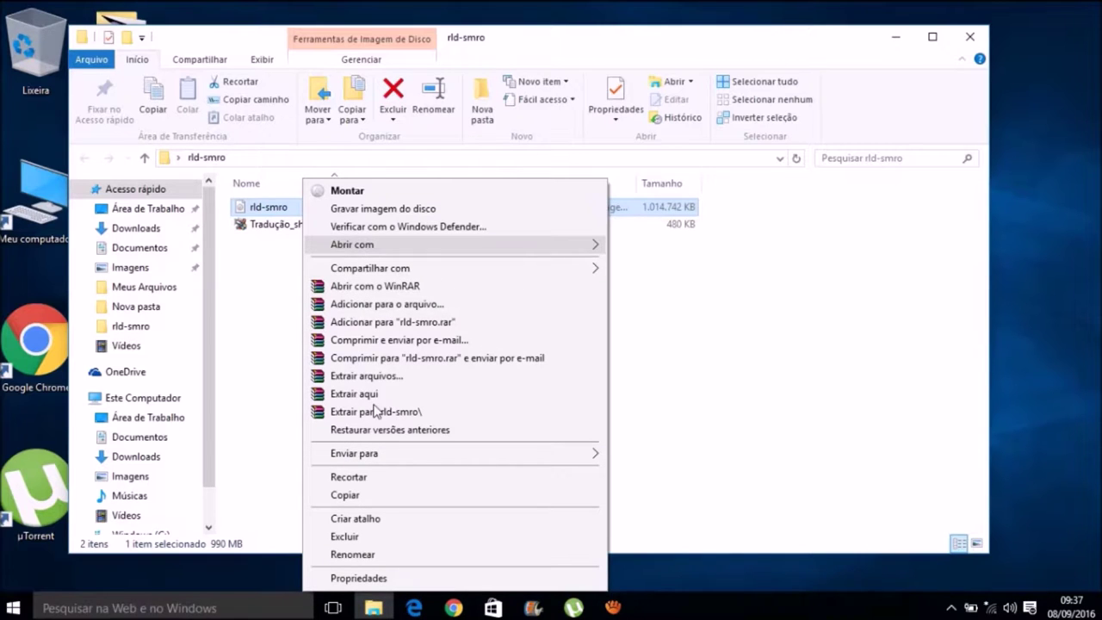
click(368, 376)
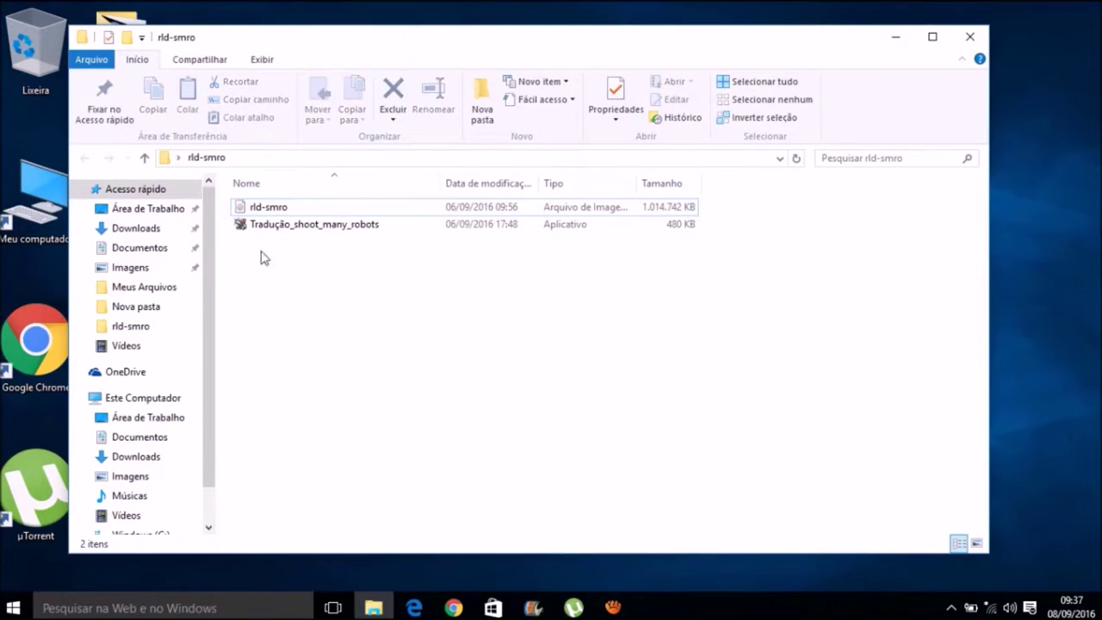
- Mount the rld-smro disc image and run the setup application on it as administrator
click(288, 212)
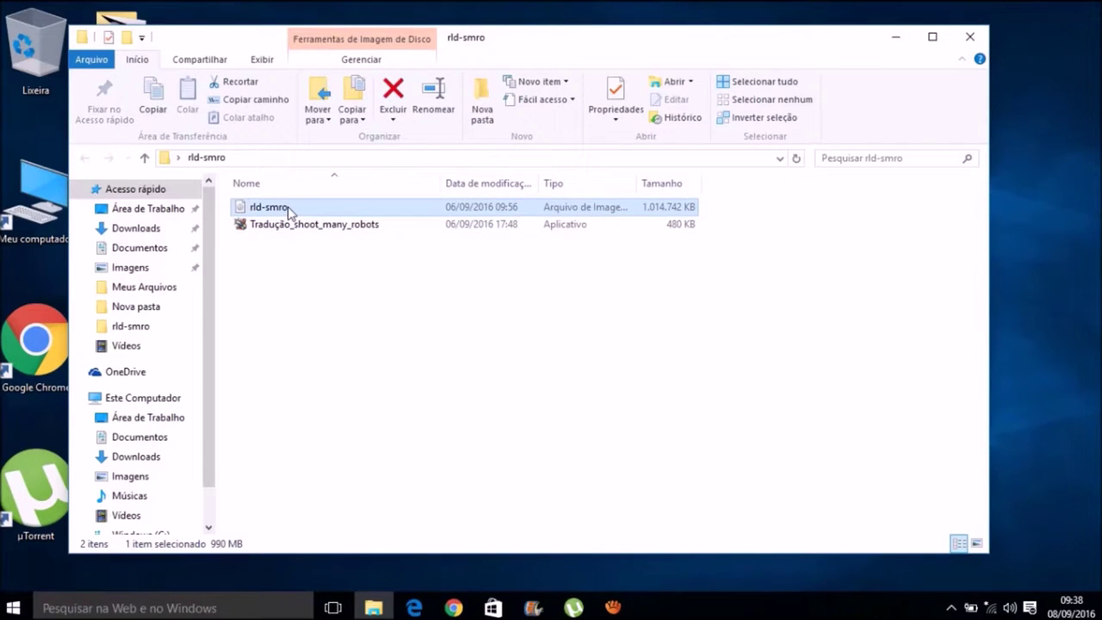
double_click(288, 212)
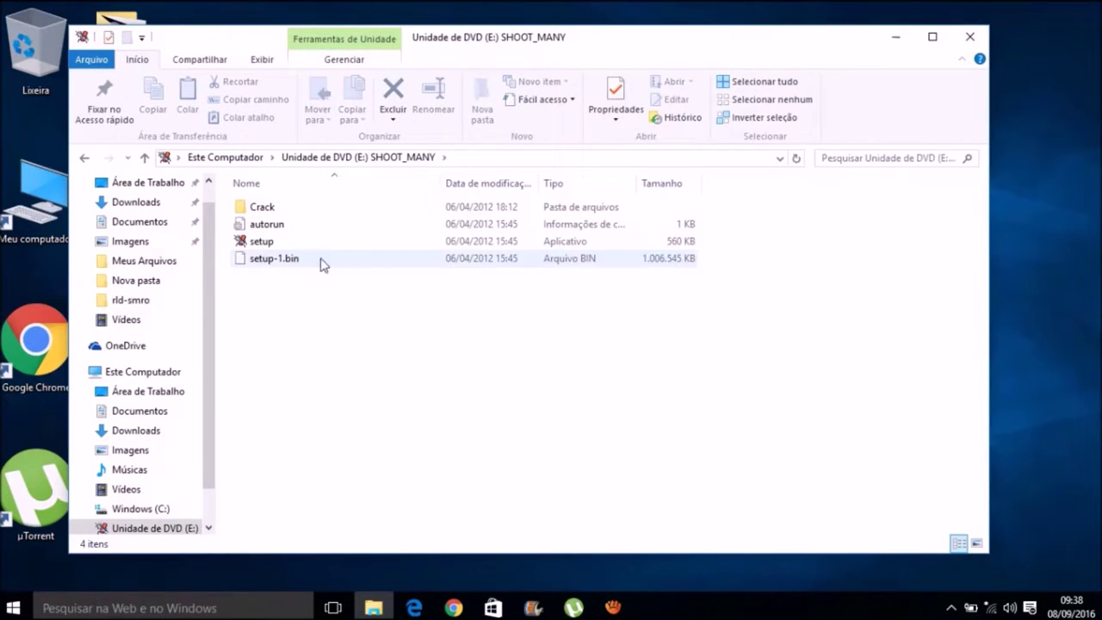
click(310, 246)
right_click(310, 247)
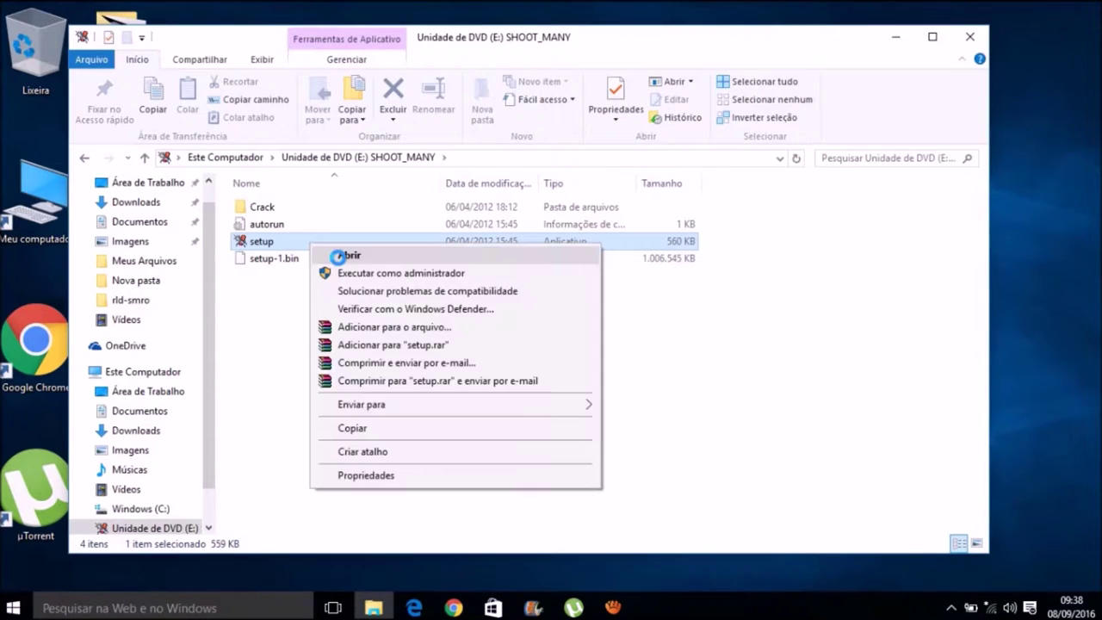
click(361, 272)
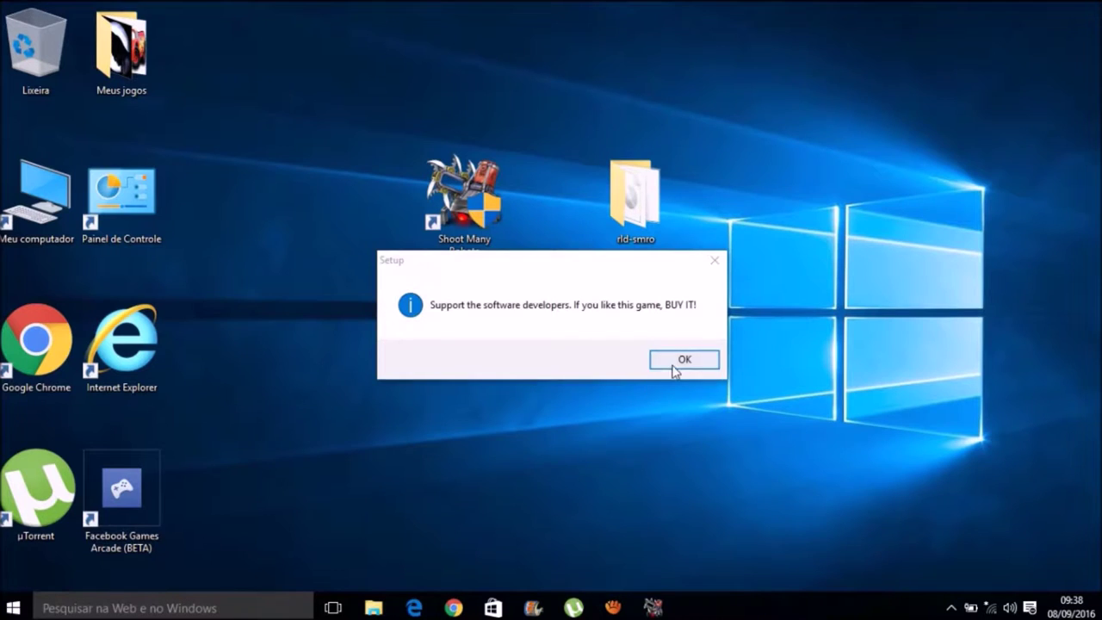
- Go through the Shoot Many Robots setup wizard with the default destination folder and only a desktop icon, and start the installation
click(654, 365)
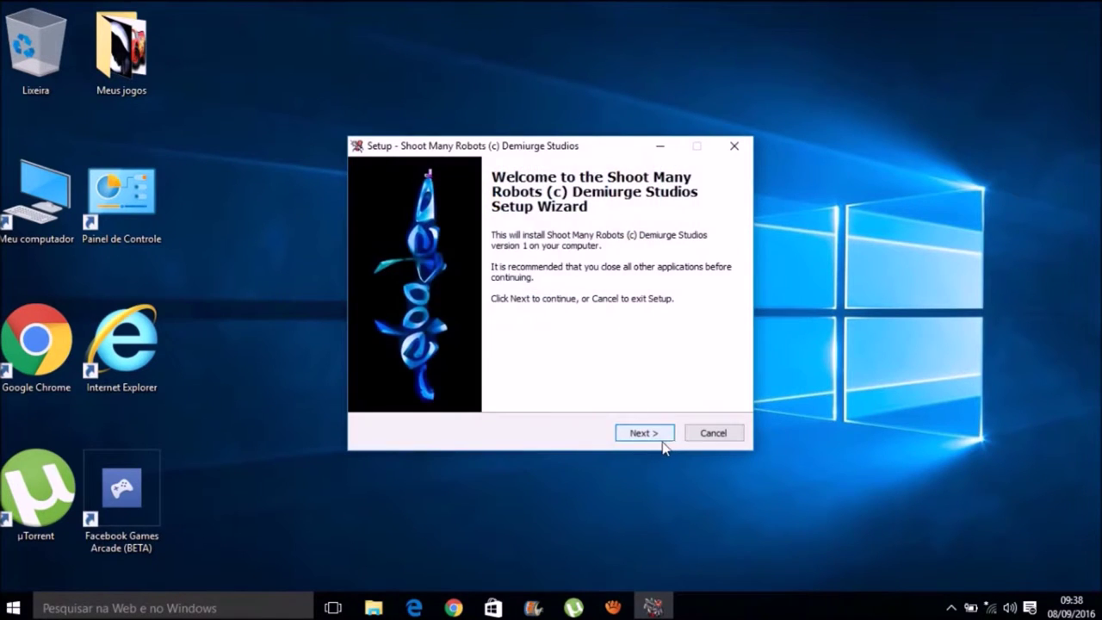
click(662, 440)
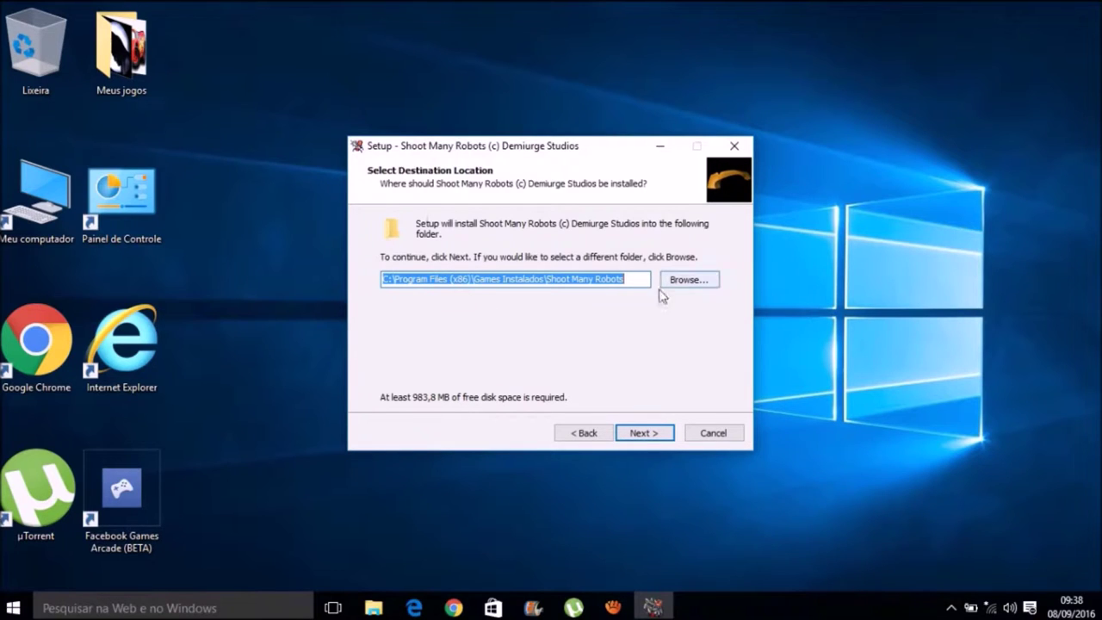
click(652, 441)
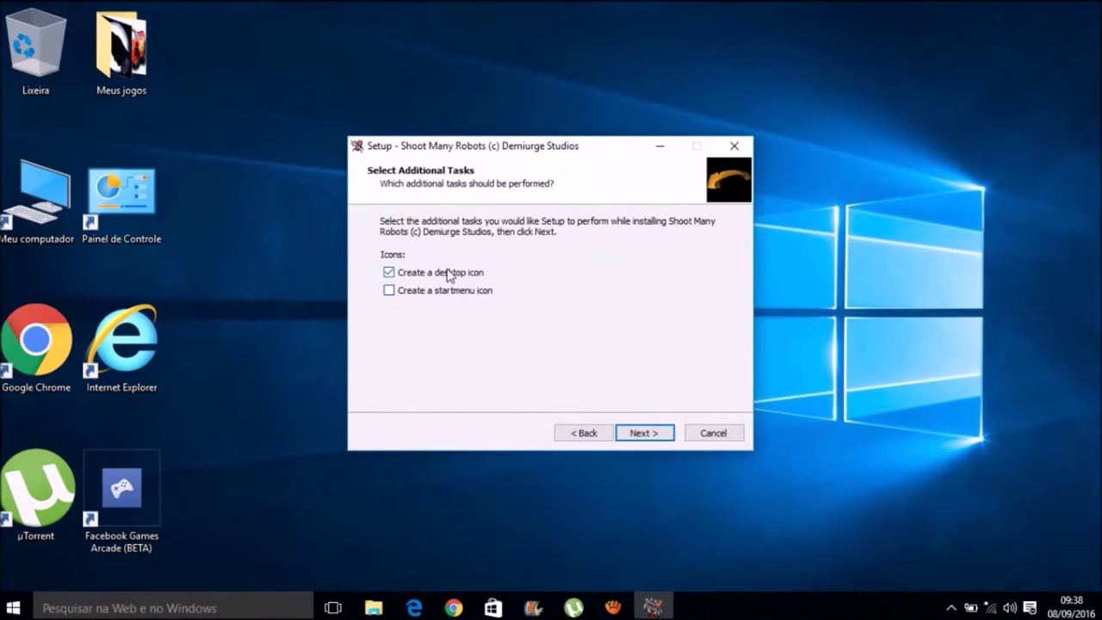
click(637, 443)
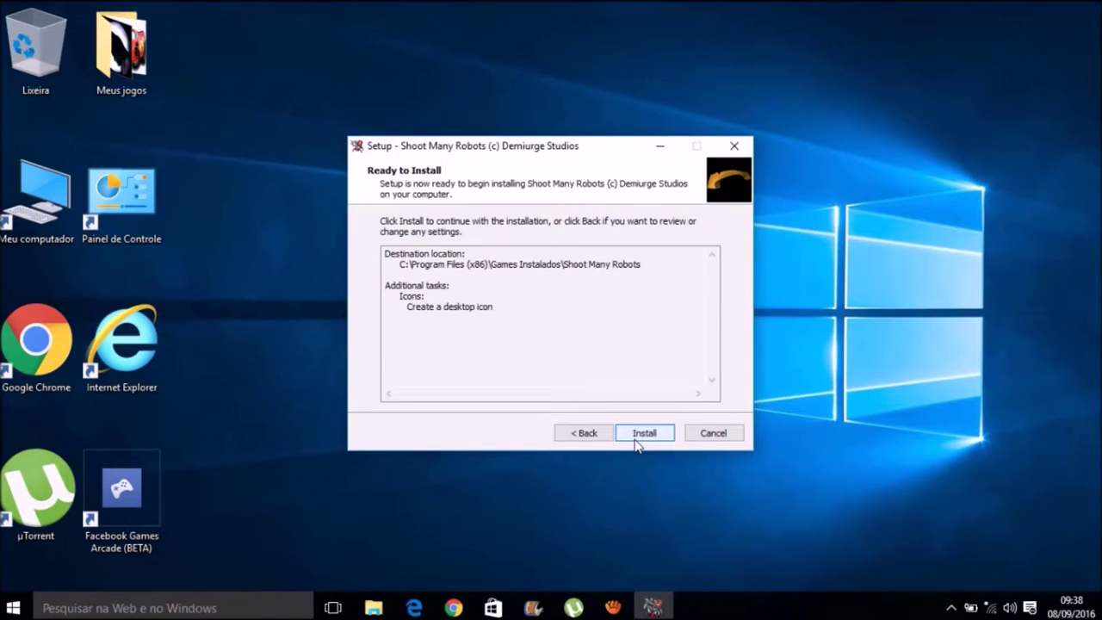
click(643, 432)
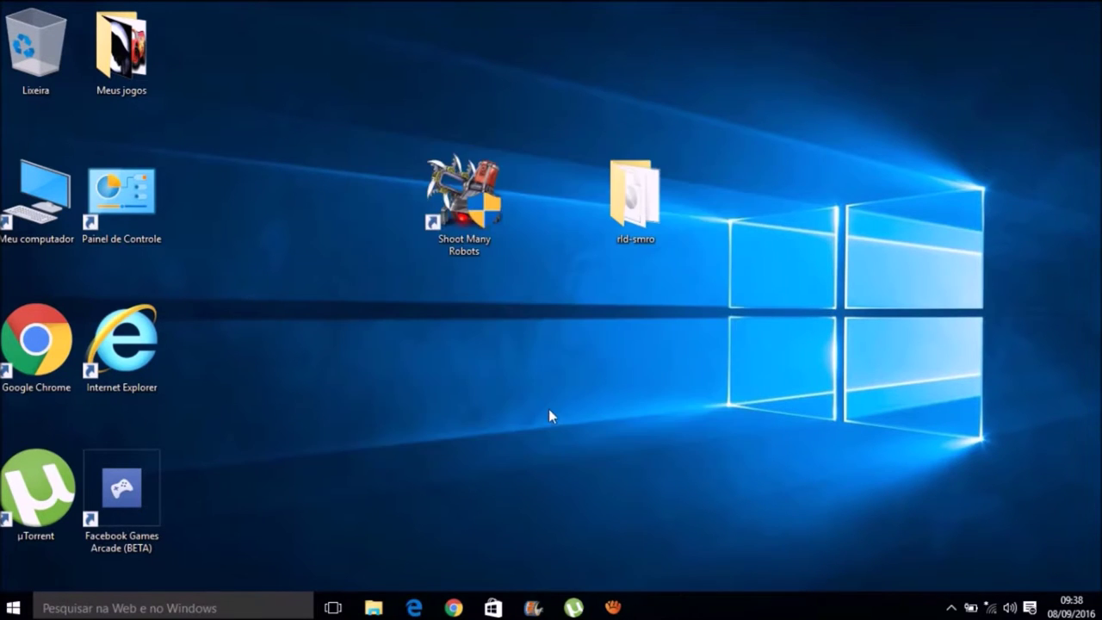
mouse_move(464, 193)
mouse_down()
mouse_move(447, 166)
mouse_move(473, 191)
mouse_up()
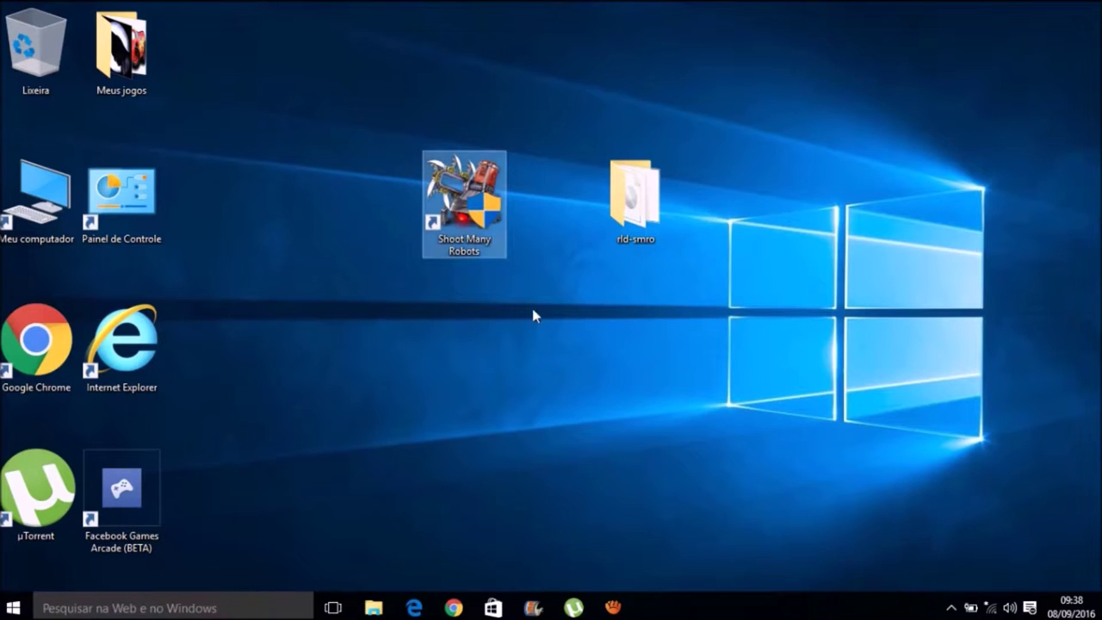
right_click(533, 309)
click(623, 354)
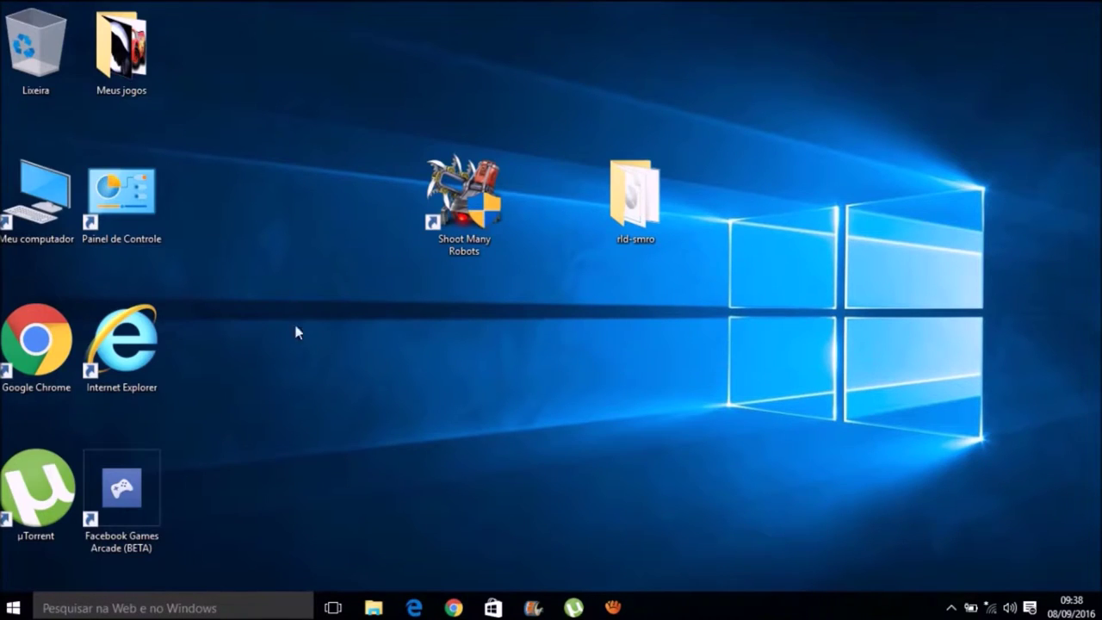
- Open the mounted SHOOT_MANY DVD drive (E:) from the computer's drive list
click(36, 199)
key(Return)
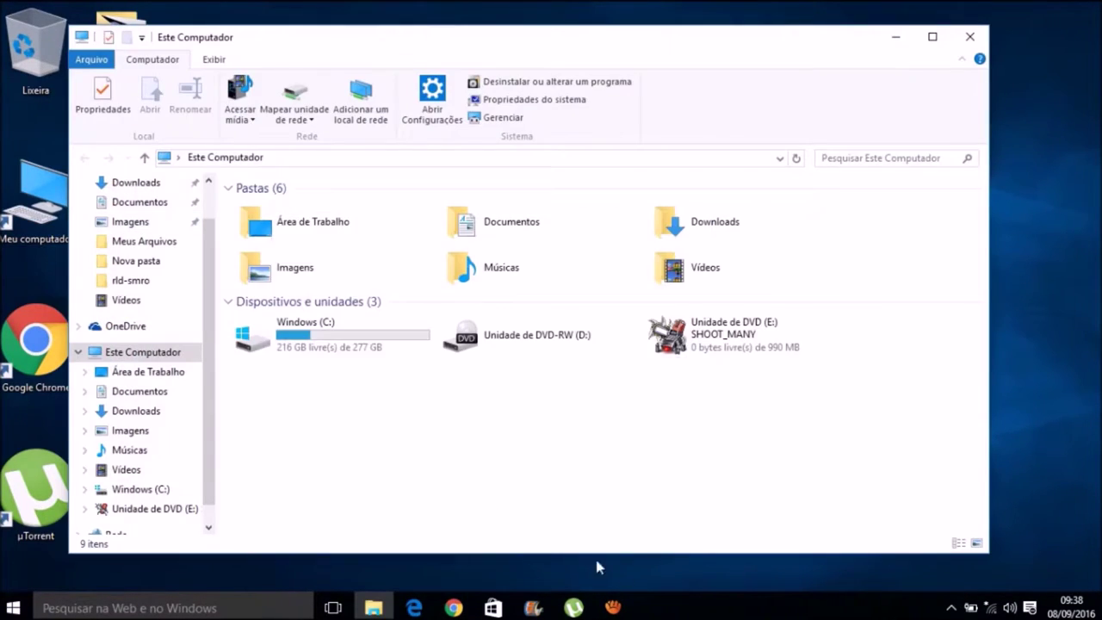
click(684, 337)
right_click(696, 337)
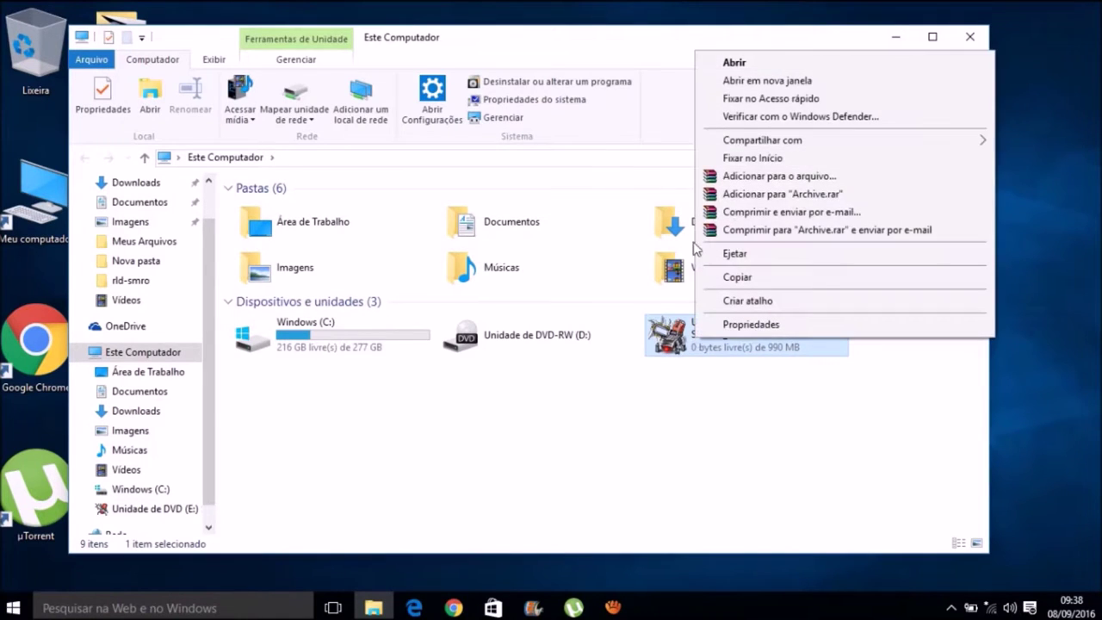
click(732, 64)
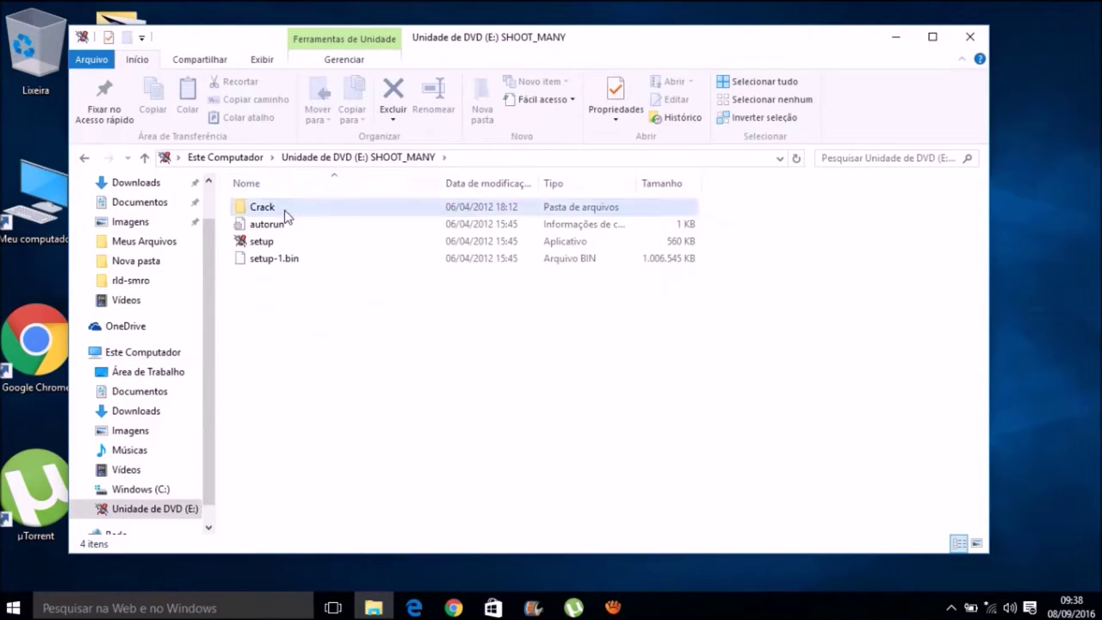
- Copy all three files from the Crack folder on the mounted drive: ShootManyRobots, steam_api.dll and steam_rld
double_click(285, 212)
drag(295, 360, 290, 211)
right_click(290, 211)
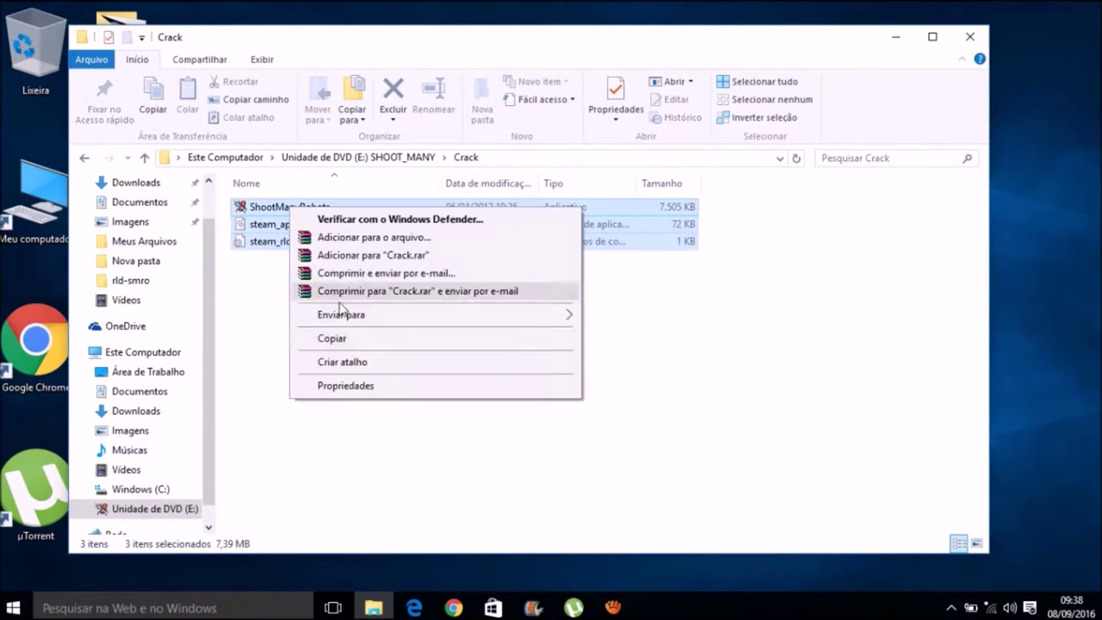
click(342, 337)
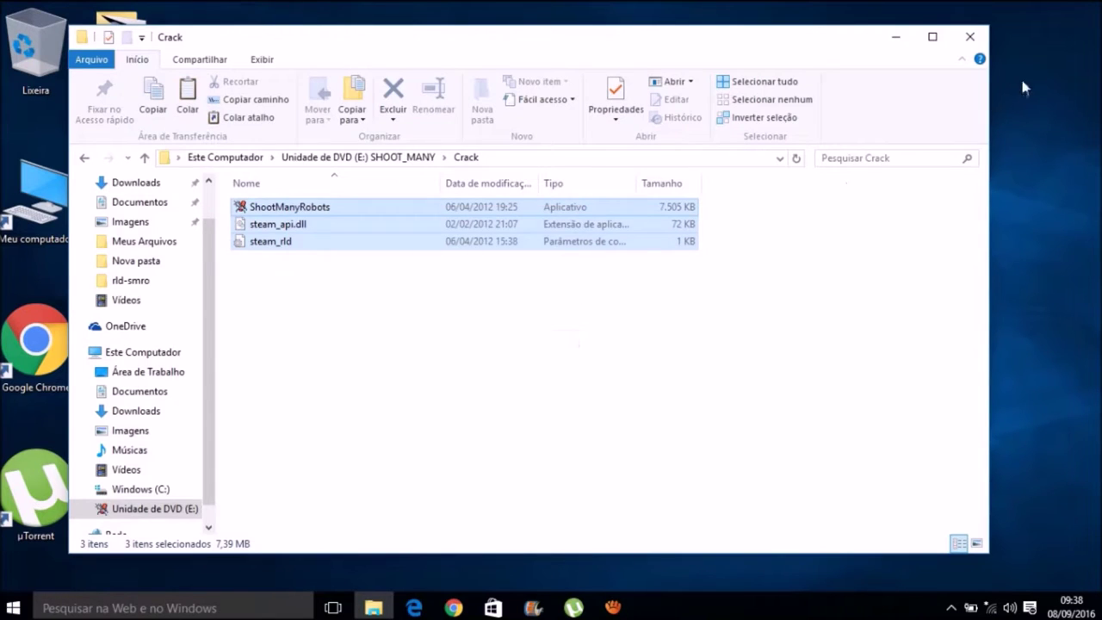
- Open the game's Binaries folder at C:\Arquivos de Programas (x86)\Games Instalados\Shoot Many Robots\ShootManyRobots\Binaries
click(969, 35)
double_click(17, 206)
double_click(356, 342)
double_click(334, 226)
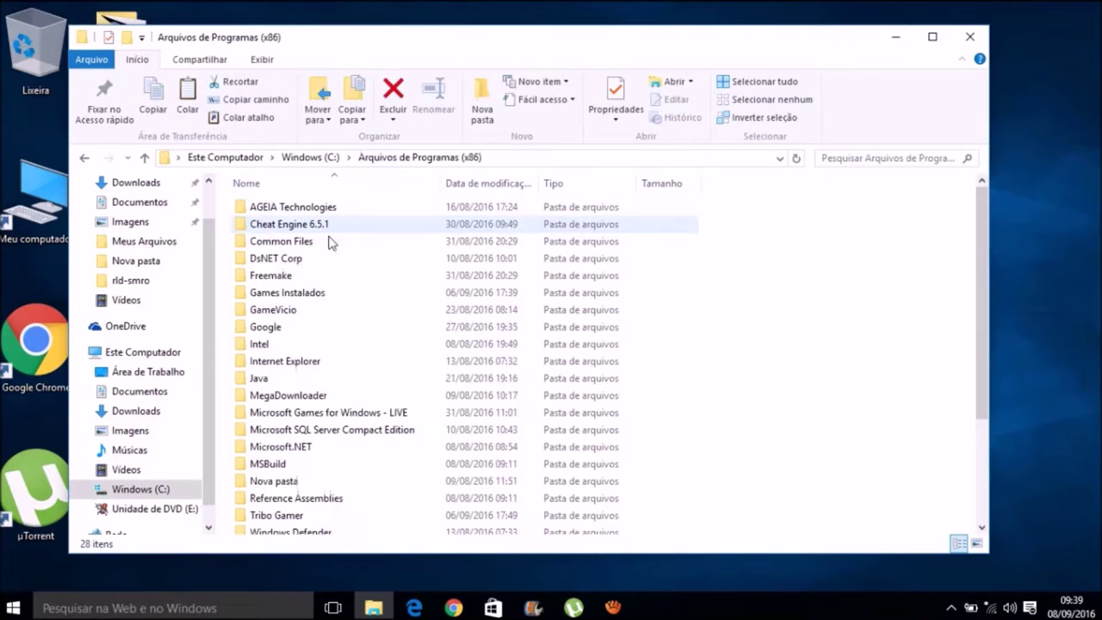
click(284, 293)
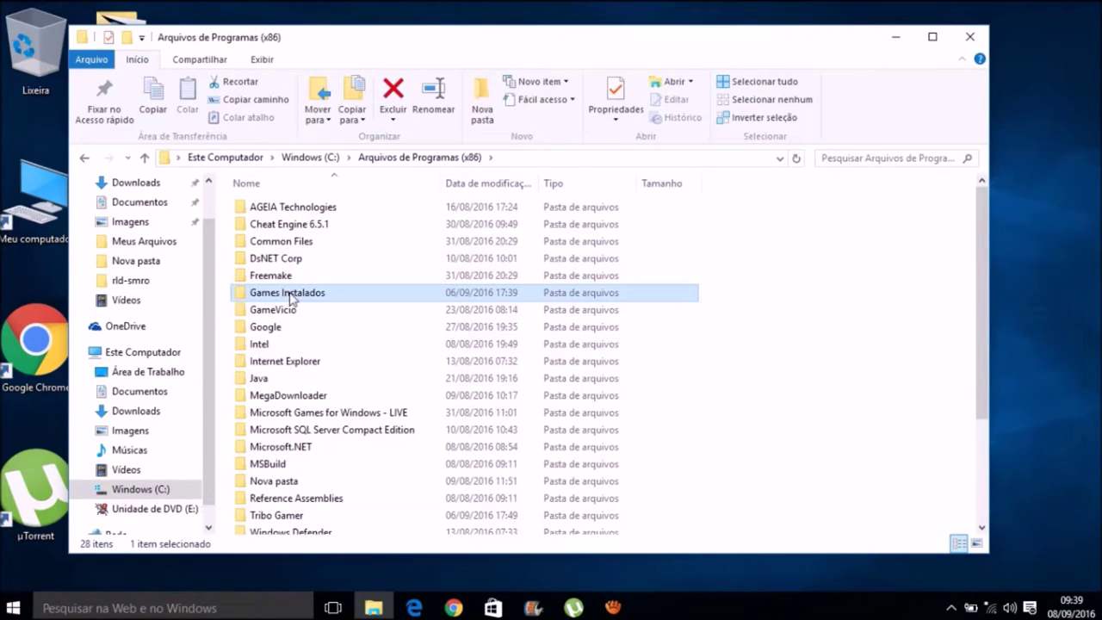
double_click(290, 295)
click(303, 294)
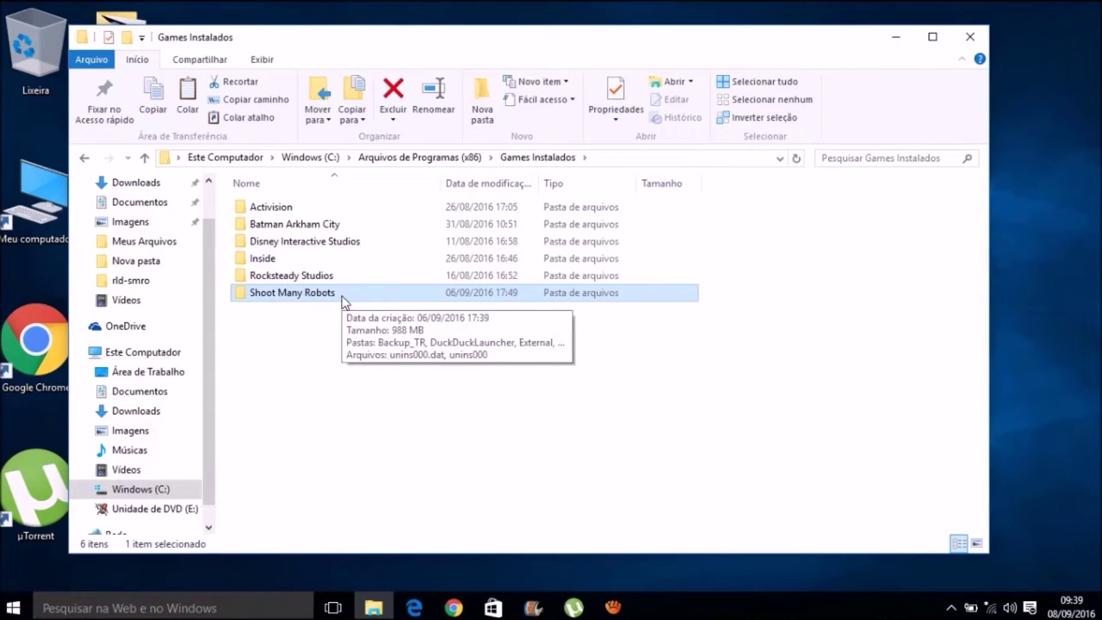
double_click(342, 298)
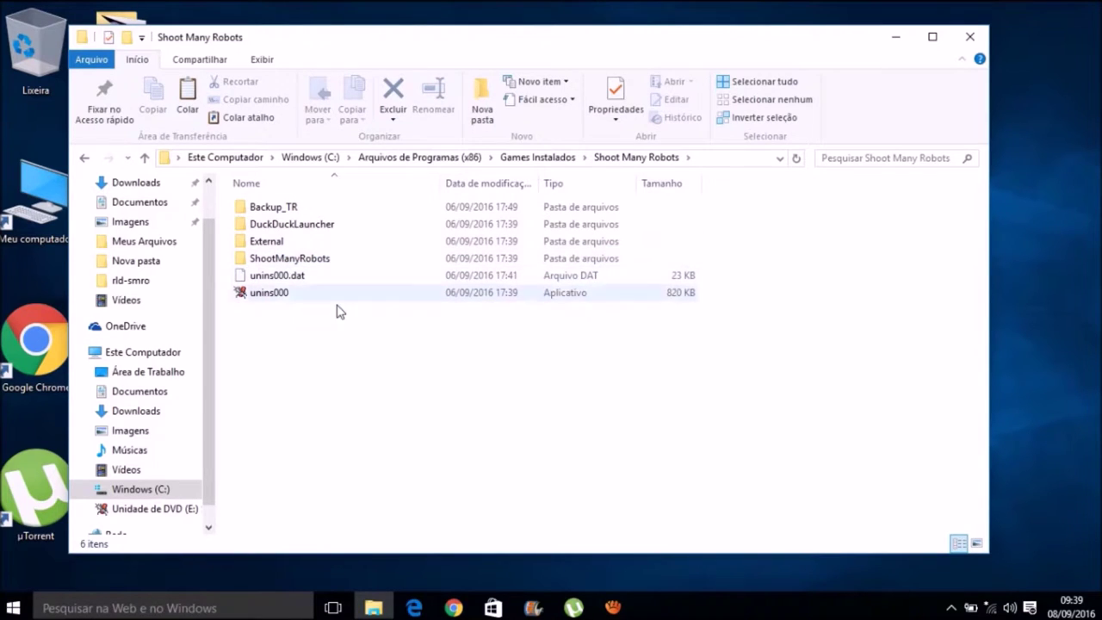
double_click(328, 259)
double_click(298, 212)
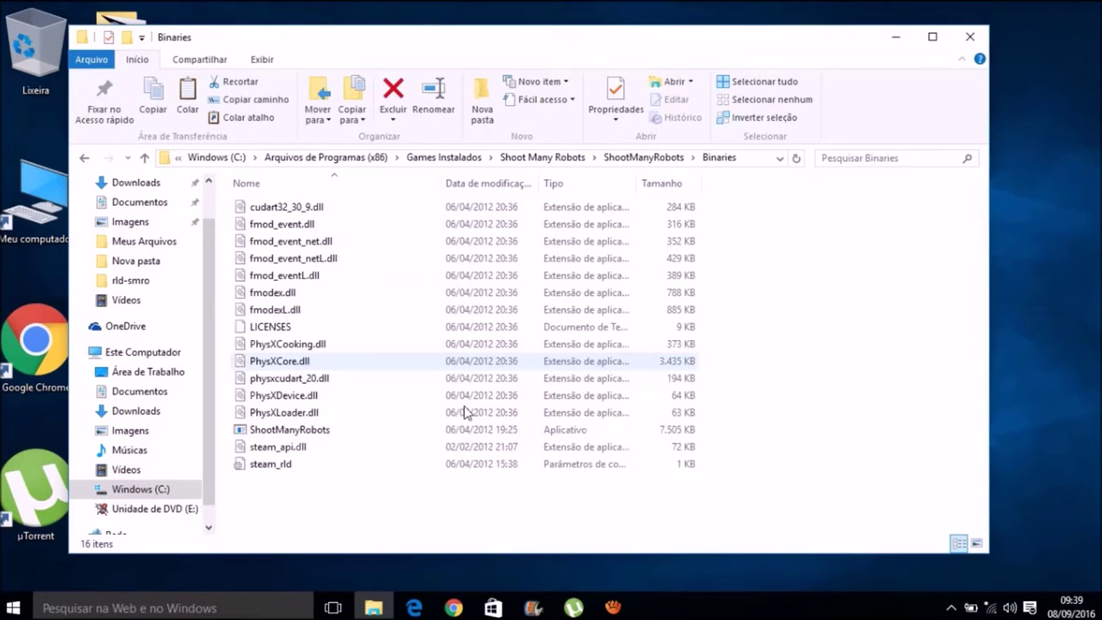
- Paste the three copied Crack files into the Binaries folder, replacing the existing ones, and close the folder window
right_click(877, 332)
click(926, 444)
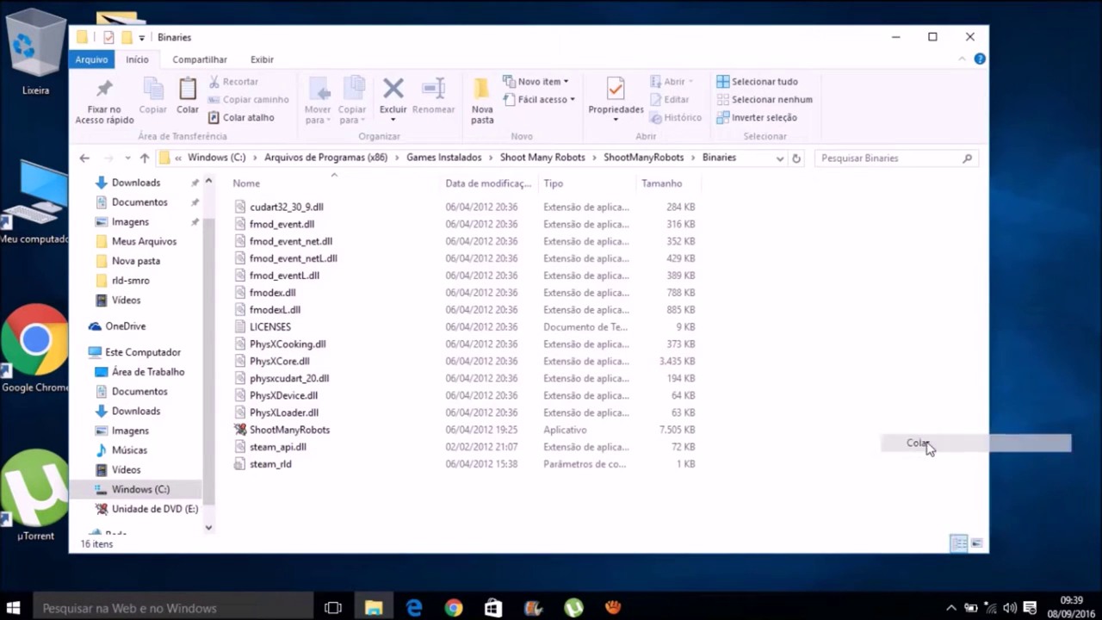
click(313, 171)
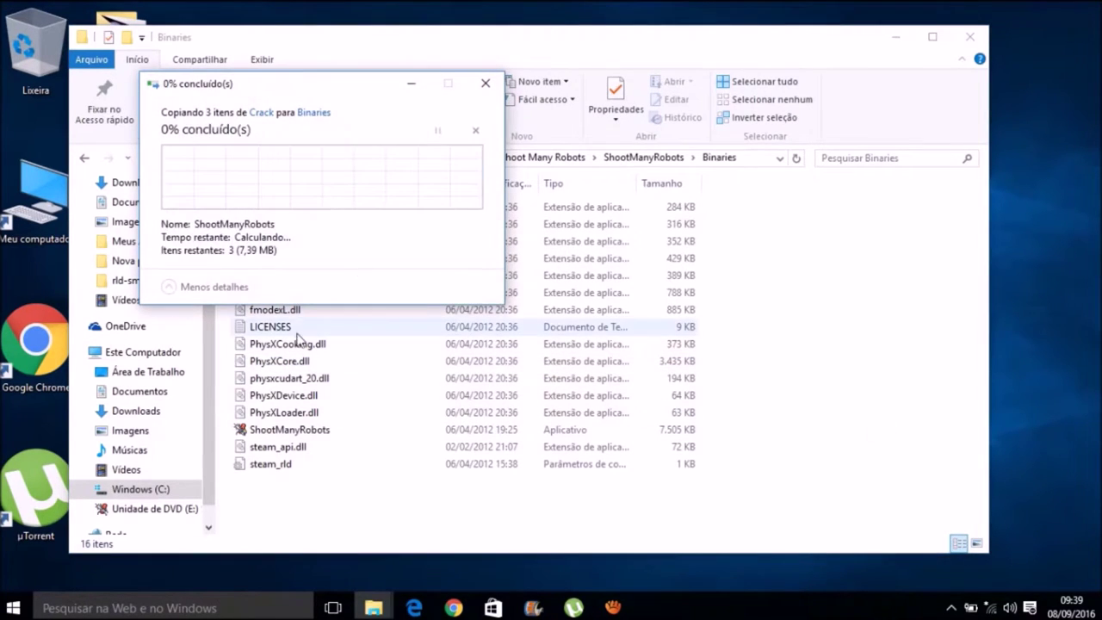
click(298, 234)
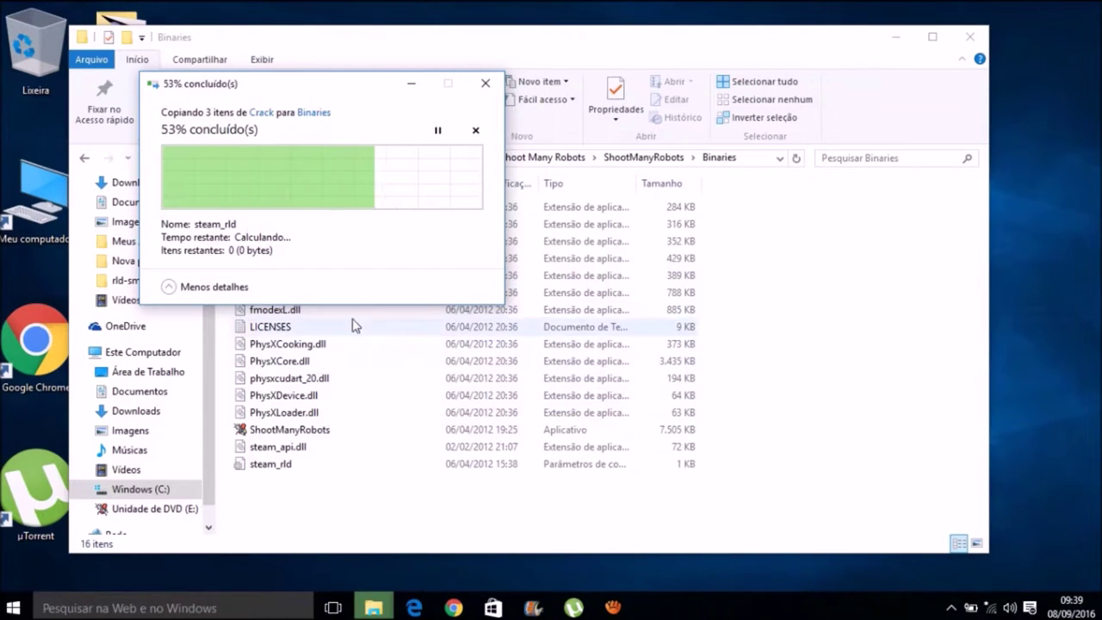
click(986, 32)
- Refresh the desktop
right_click(479, 185)
click(602, 90)
right_click(605, 82)
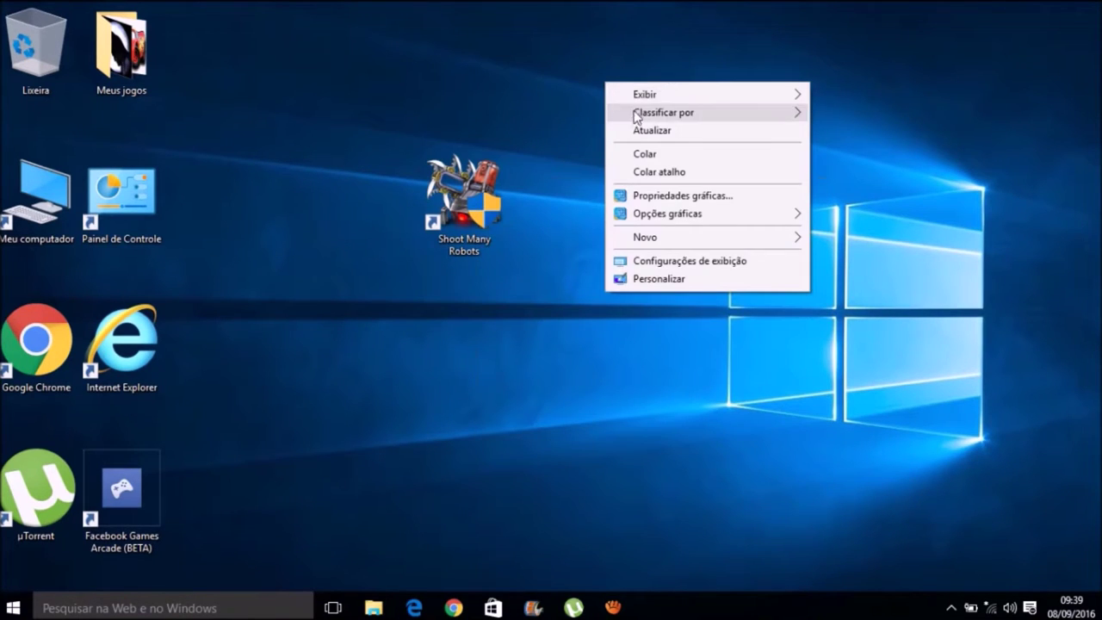
click(637, 130)
- Run Tradução_shoot_many_robots from the desktop's rld-smro folder and agree to uninstall the existing translation
double_click(637, 192)
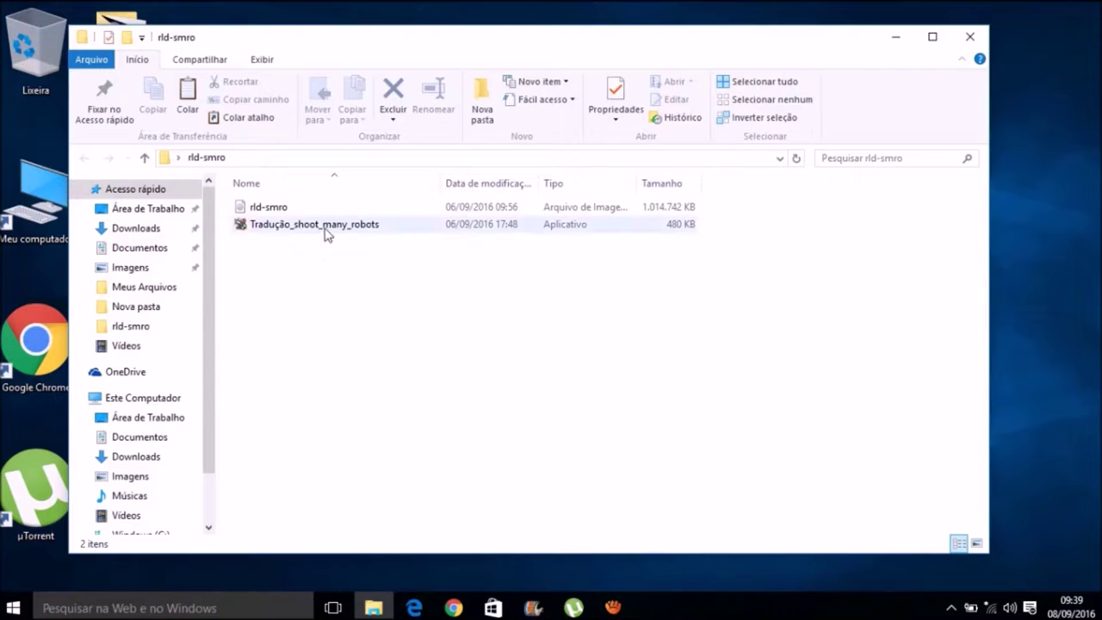
click(326, 228)
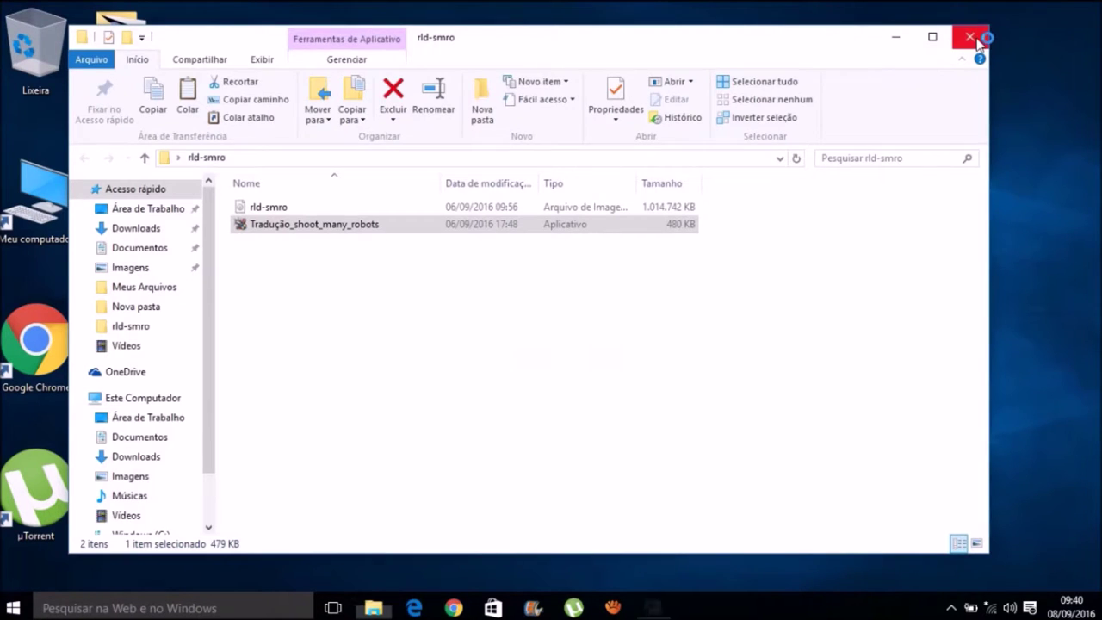
click(975, 34)
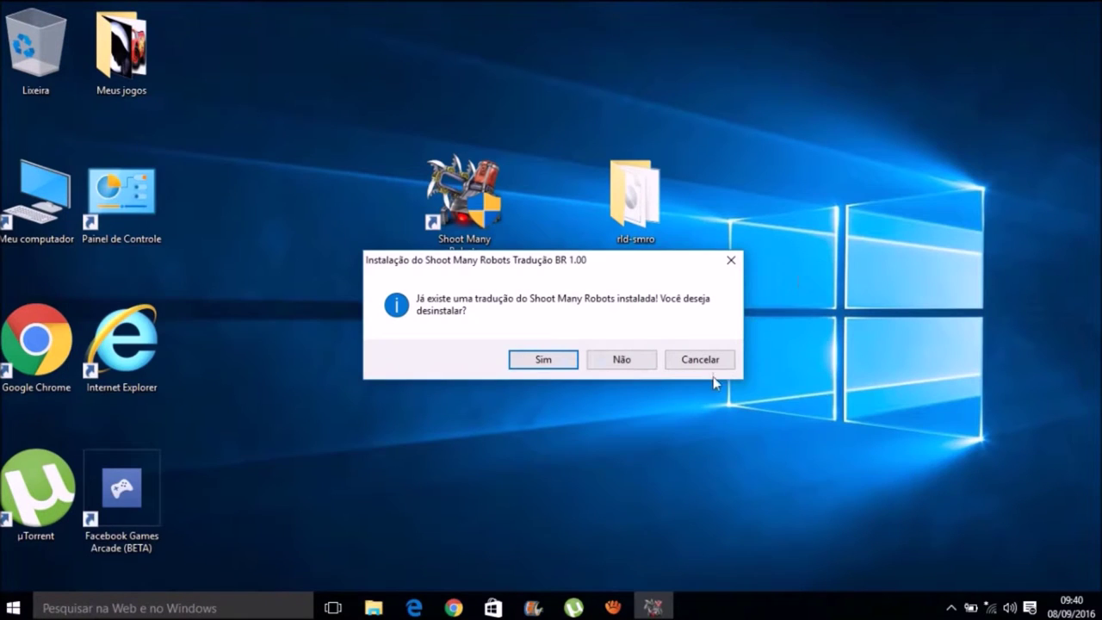
click(535, 360)
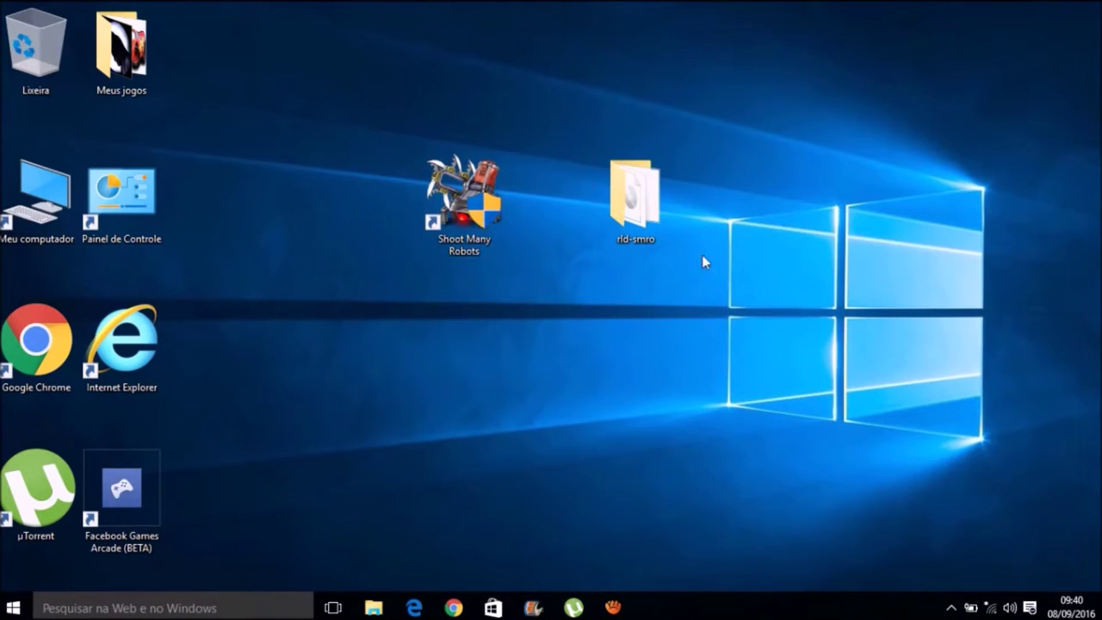
- Reopen the rld-smro folder, refresh it and launch the Tradução_shoot_many_robots installer again
click(633, 198)
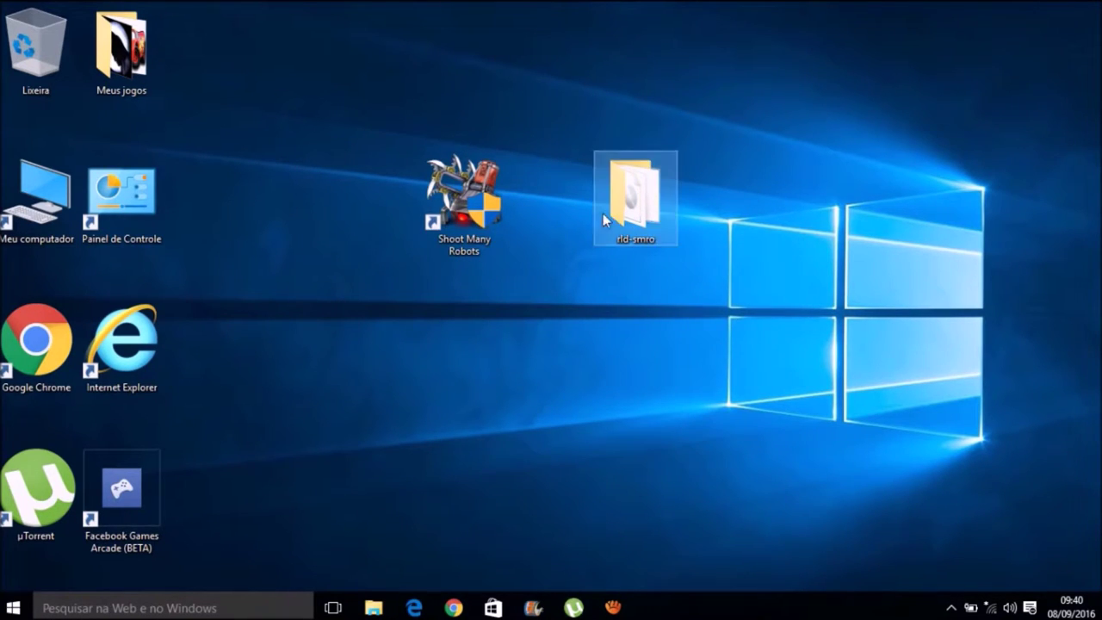
double_click(630, 190)
right_click(434, 348)
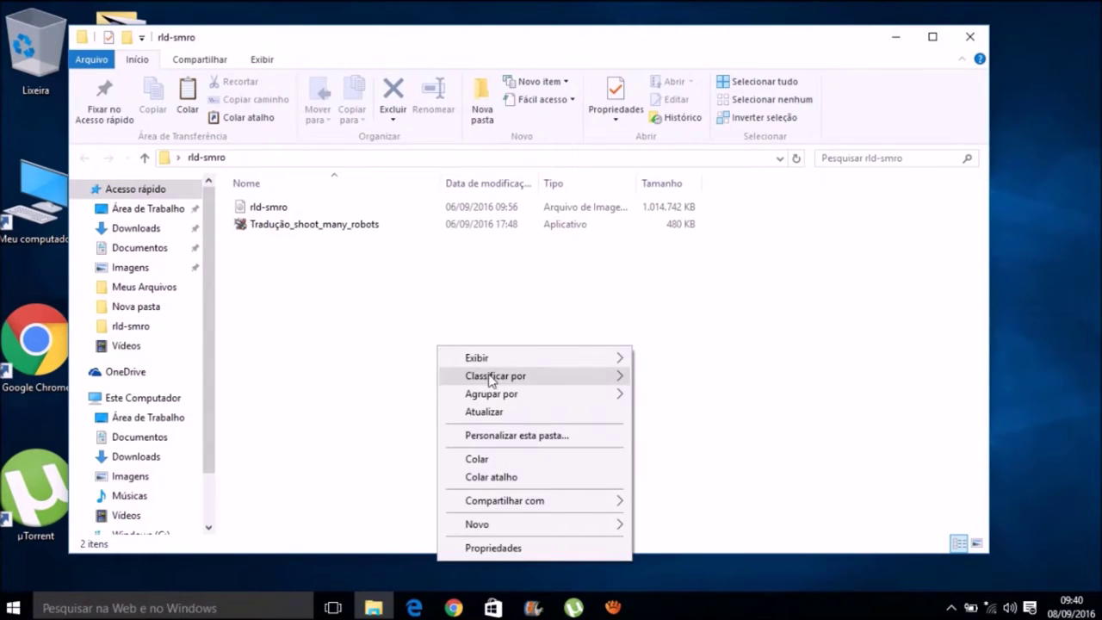
click(482, 413)
click(296, 223)
right_click(294, 225)
click(340, 225)
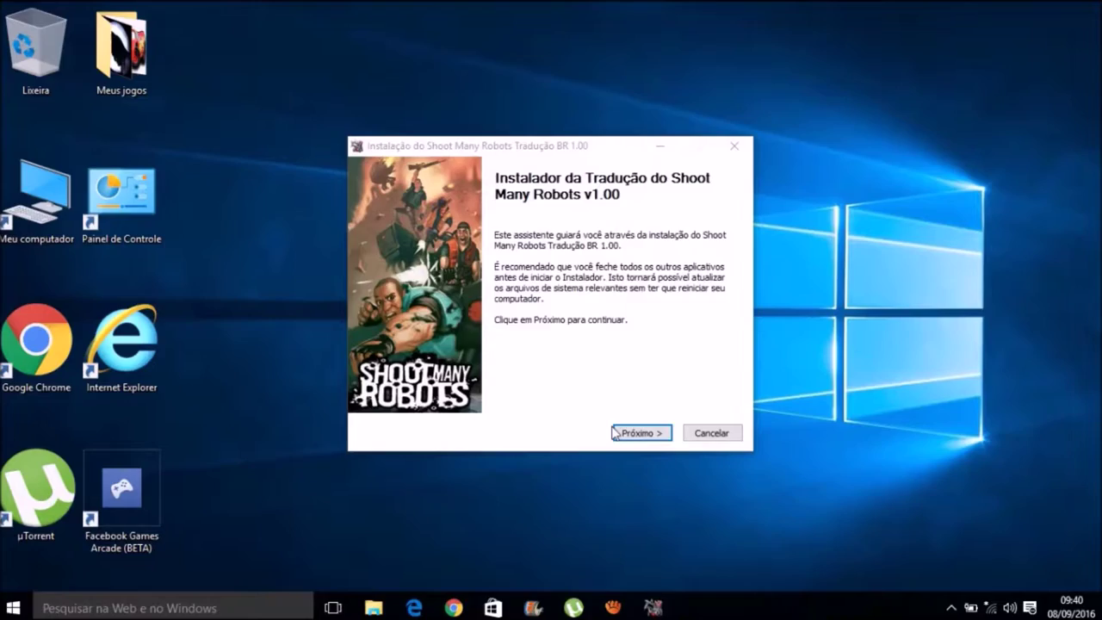
- Advance past the translation installer's introduction, information and credits pages and start a manual search for ShootManyRobots.exe
click(629, 433)
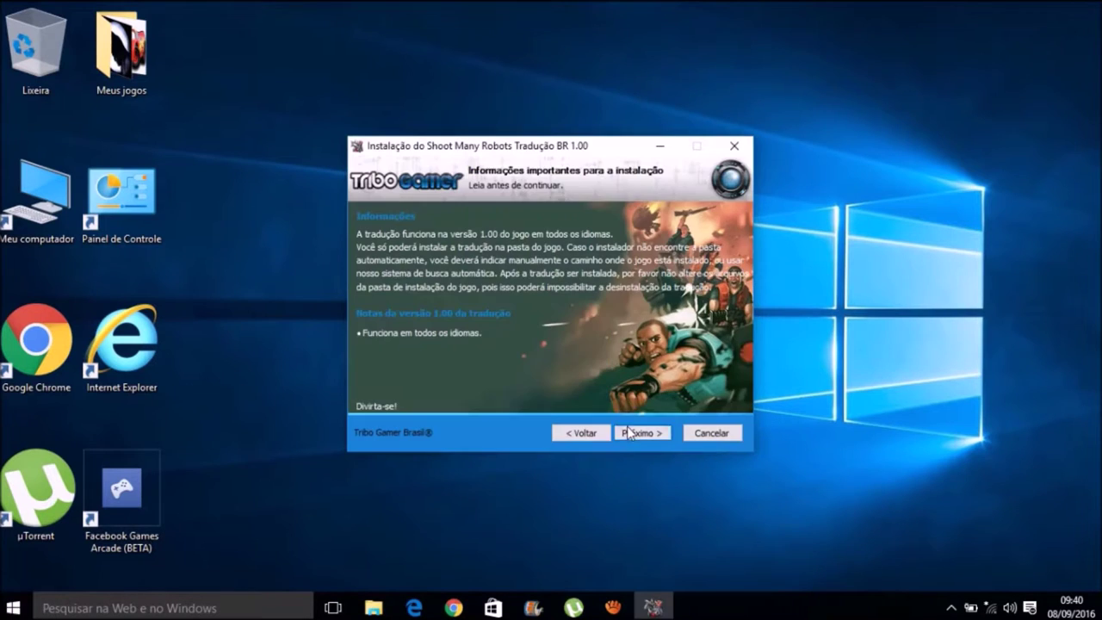
click(635, 433)
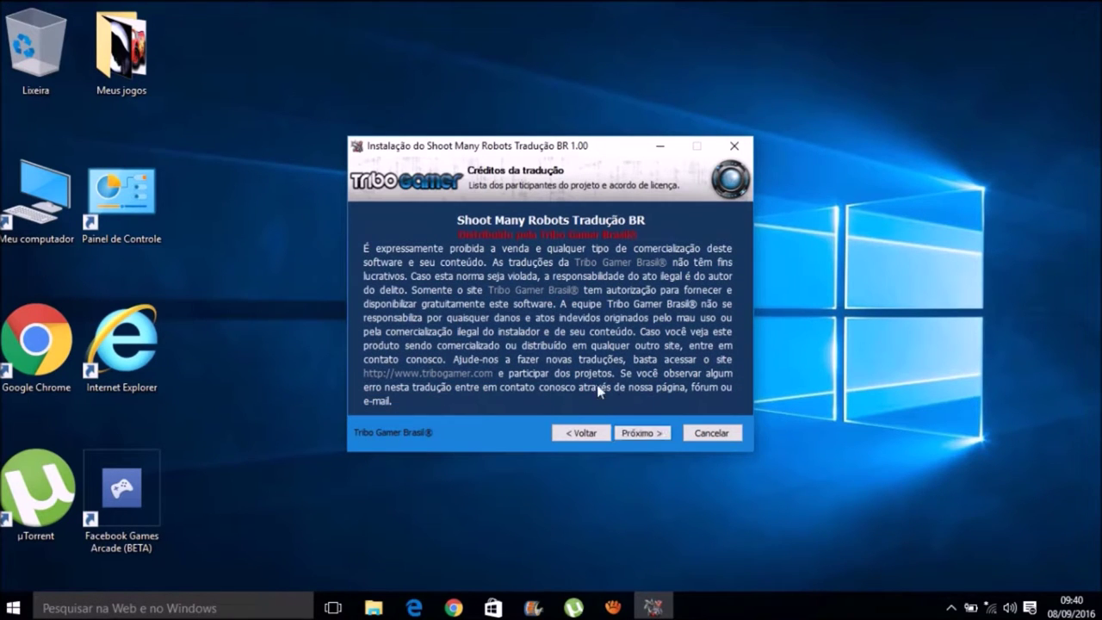
click(669, 431)
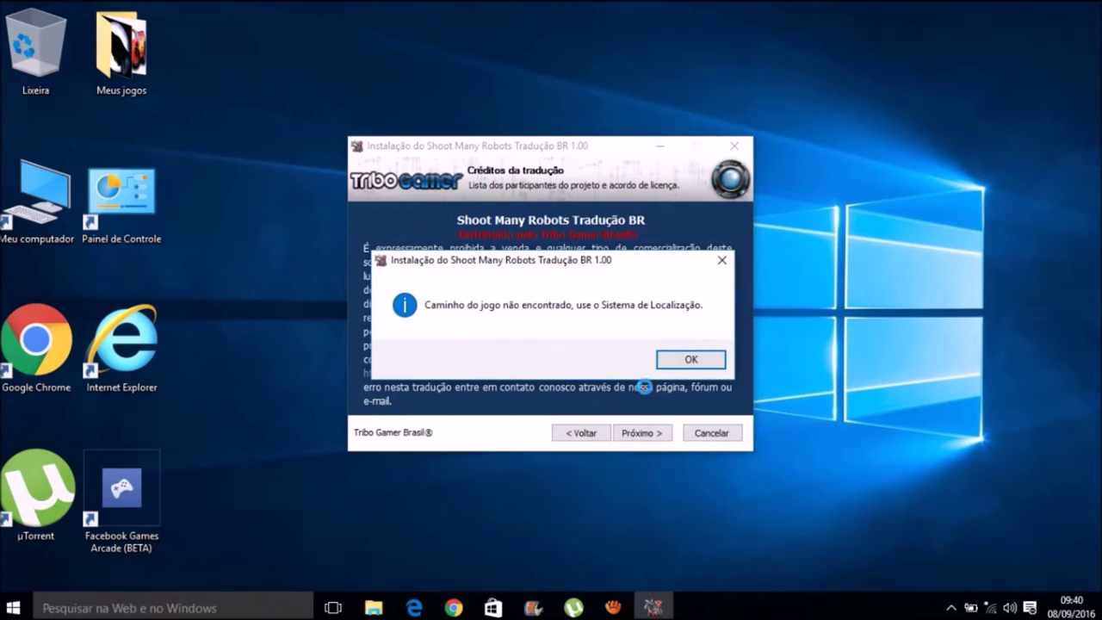
click(694, 360)
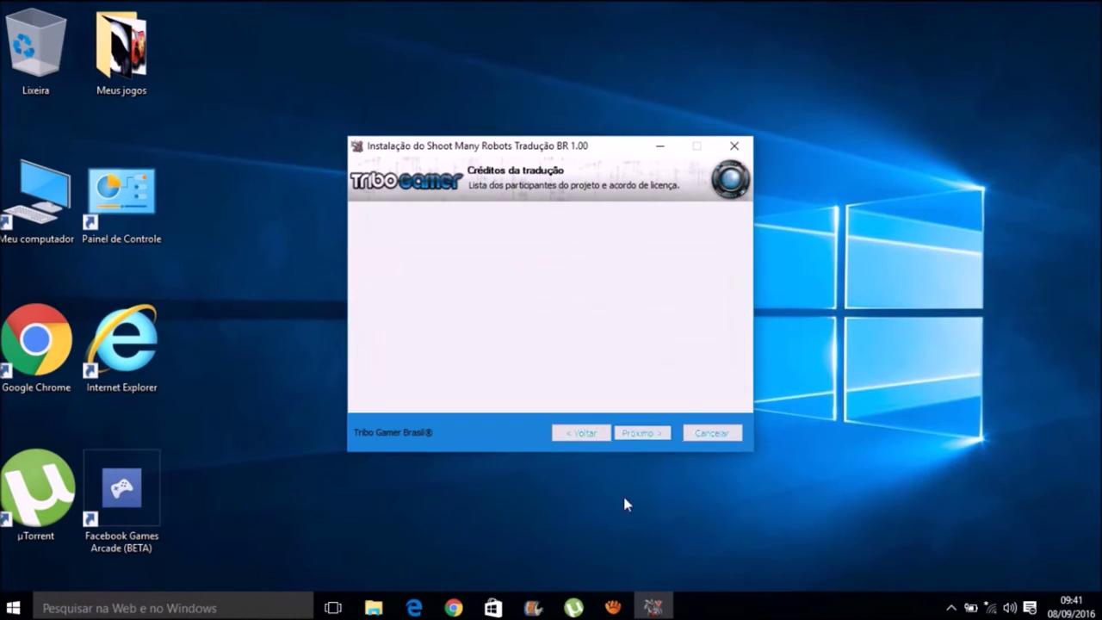
click(389, 269)
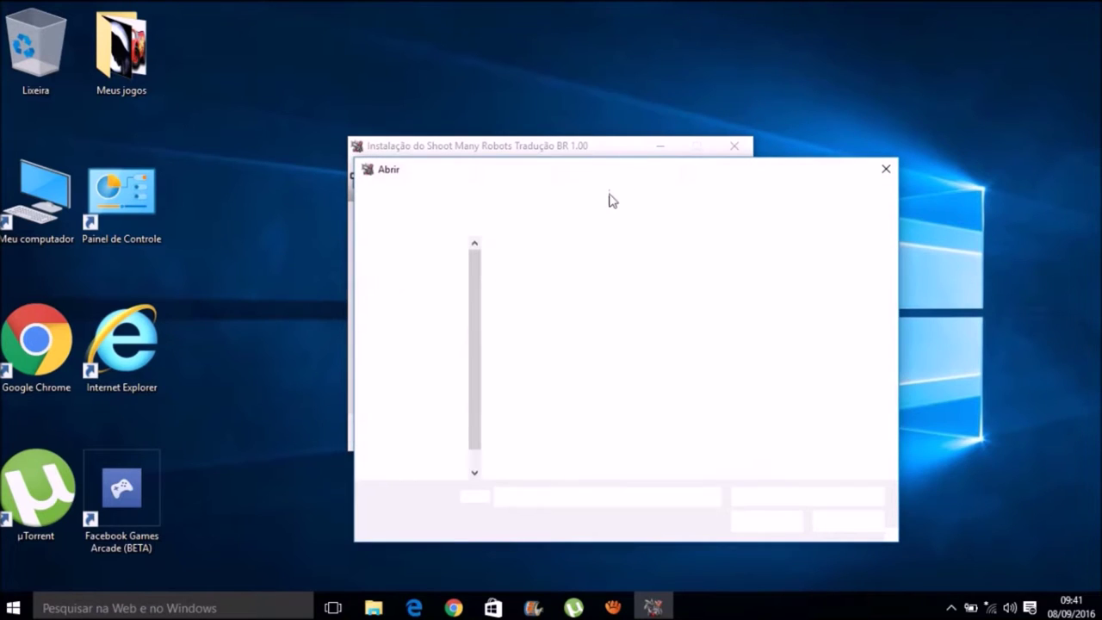
click(654, 198)
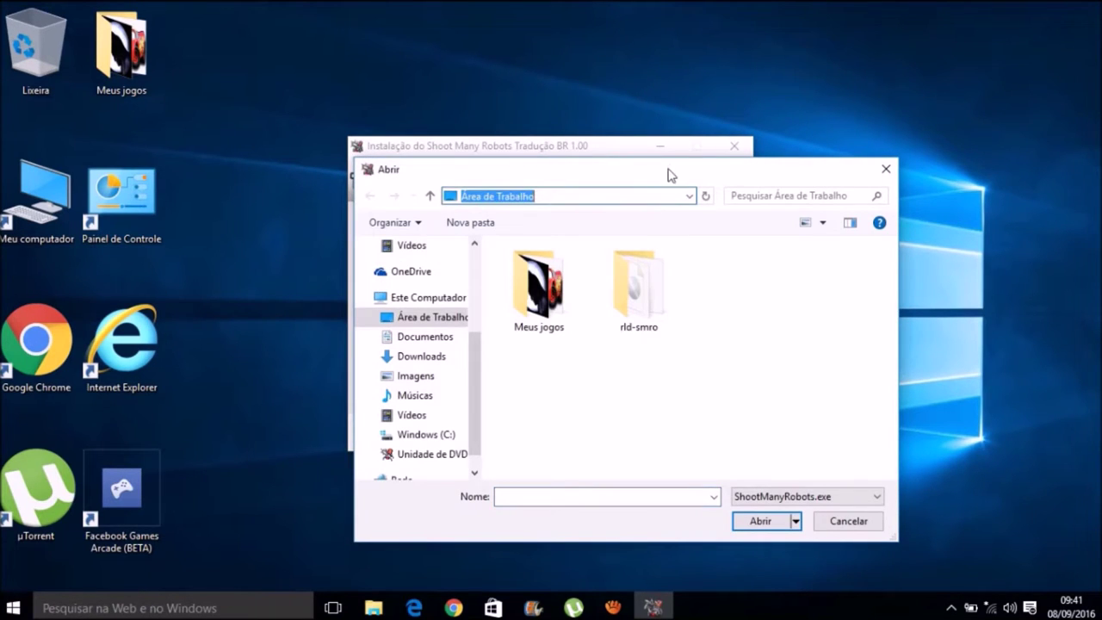
right_click(561, 195)
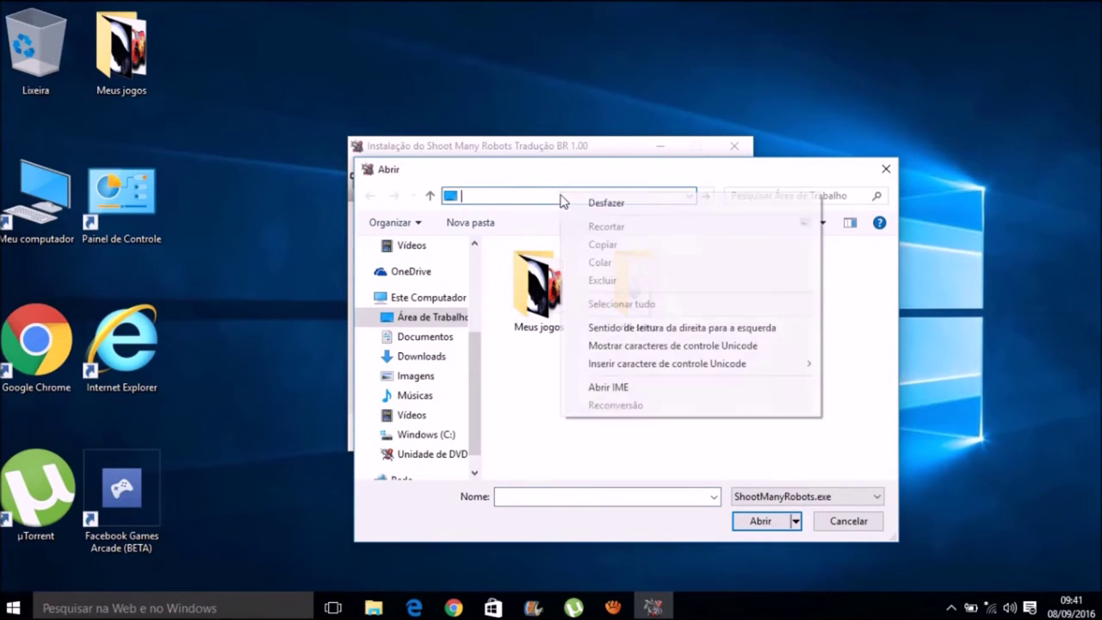
click(545, 434)
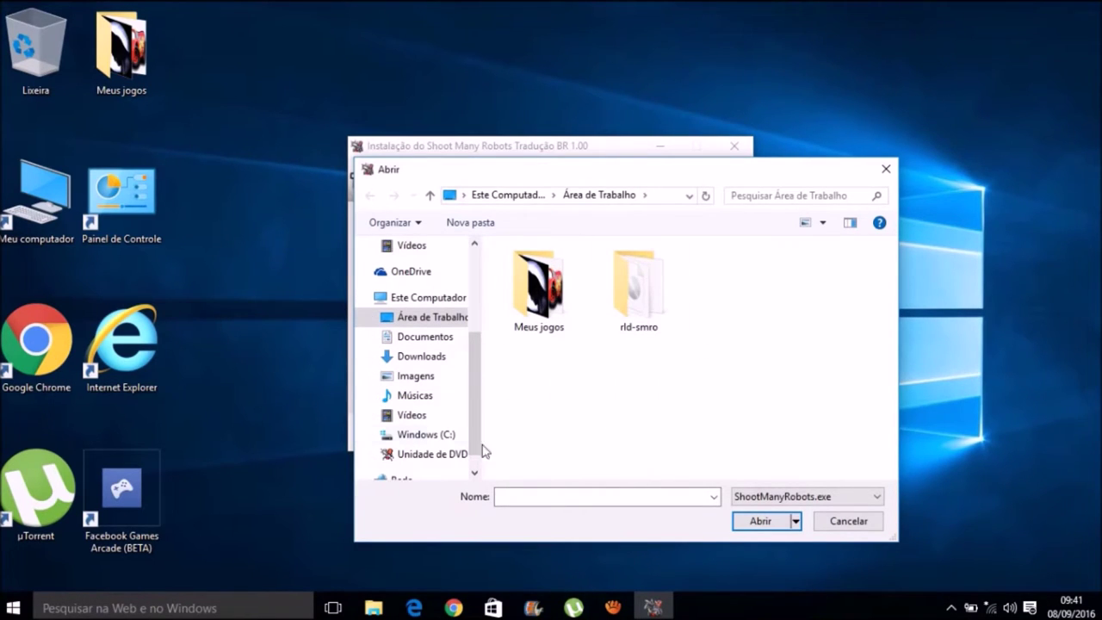
- In the file selection dialog, browse to Windows (C:) > Arquivos de Programas (x86) > Games Instalados > Shoot Many Robots
click(427, 298)
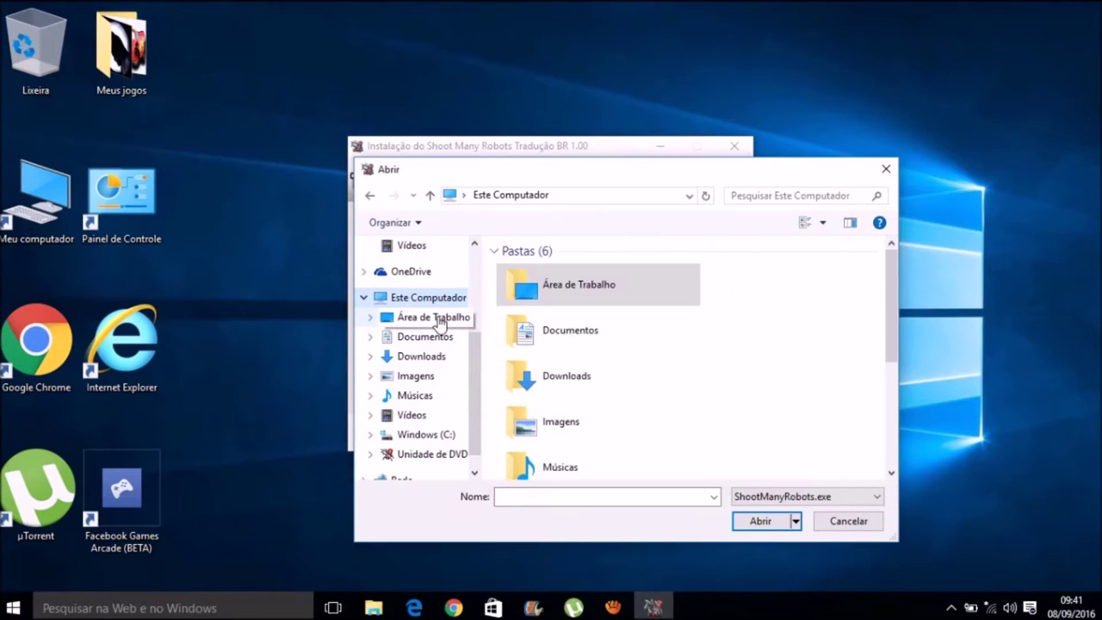
scroll(663, 315, down, 5)
double_click(590, 377)
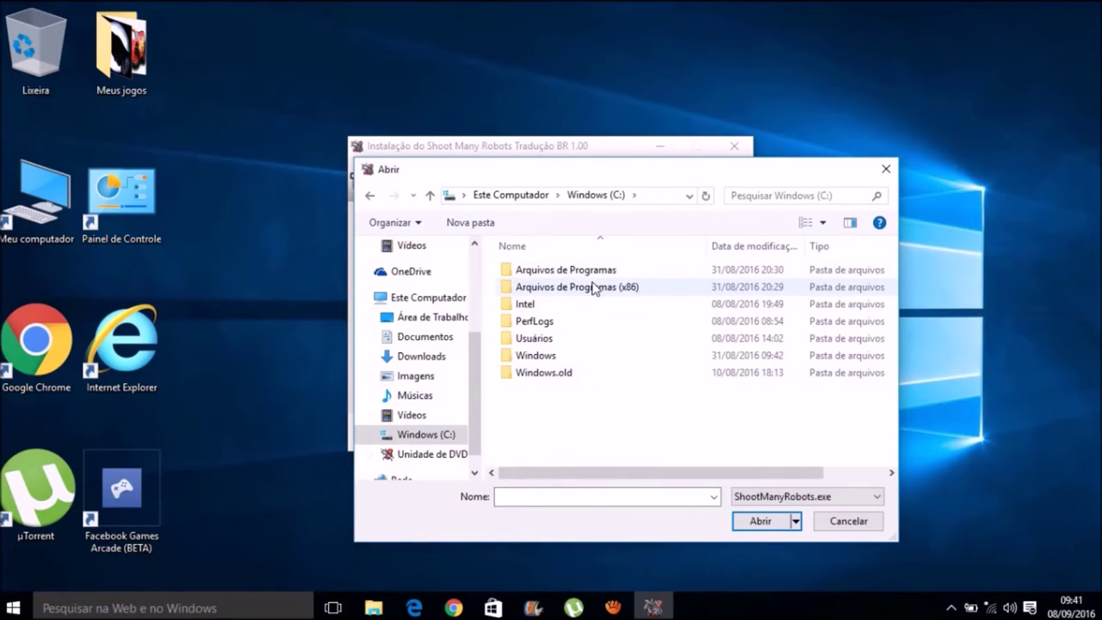
double_click(592, 287)
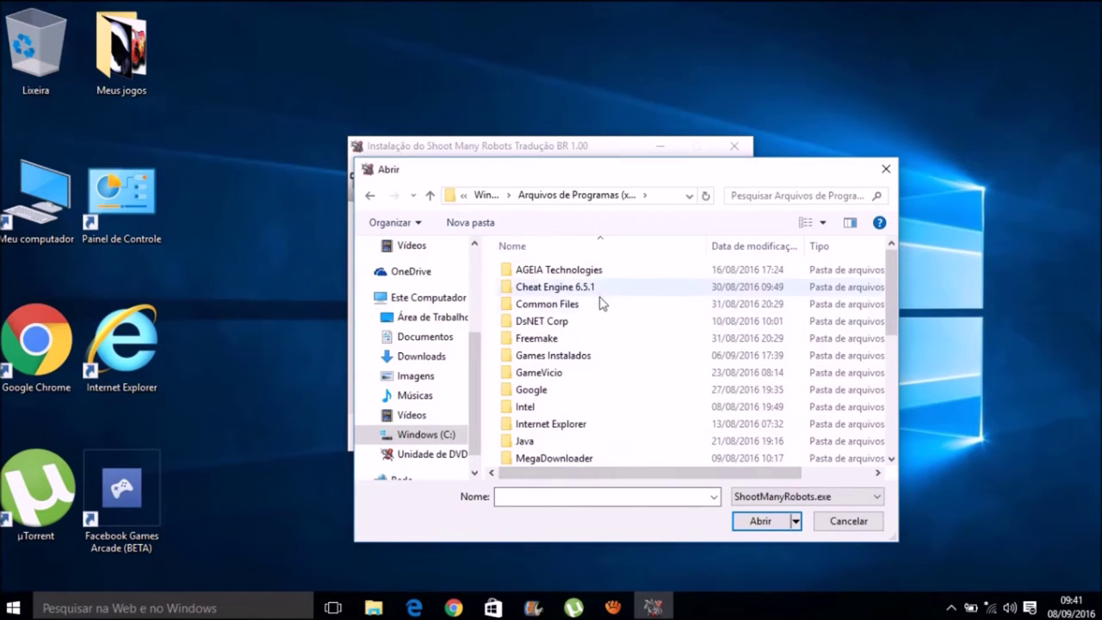
scroll(600, 398, down, 4)
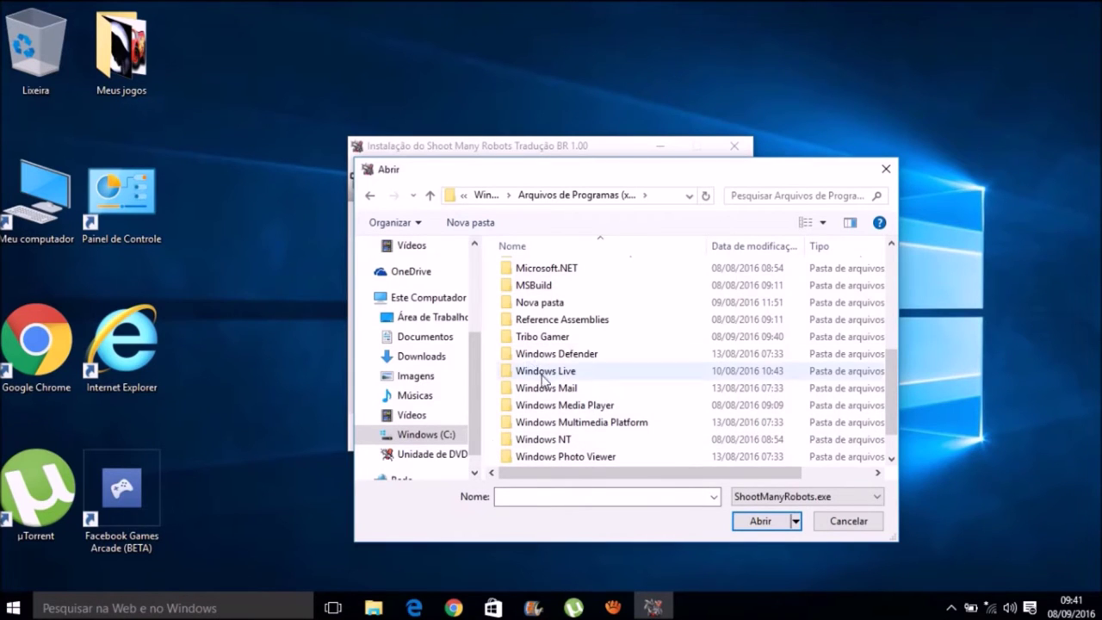
scroll(534, 370, up, 5)
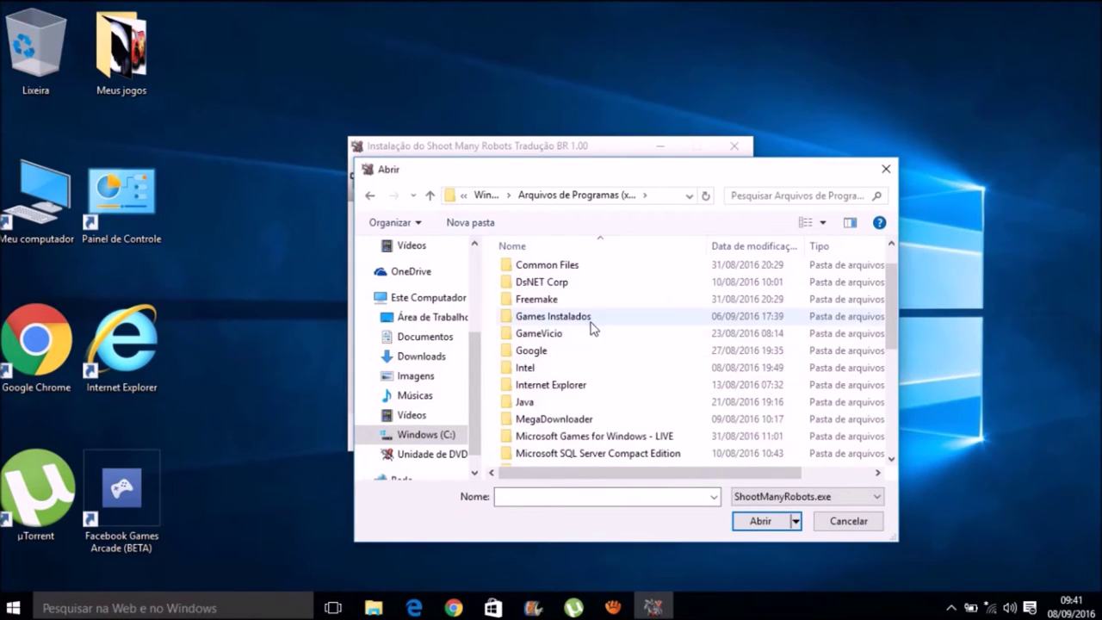
double_click(554, 316)
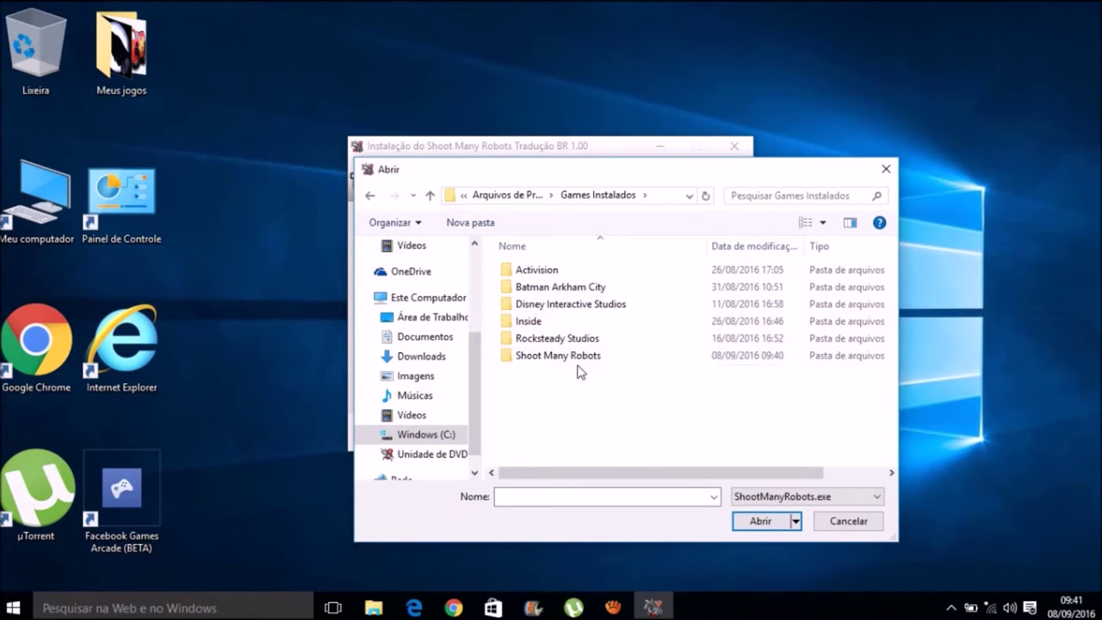
double_click(571, 355)
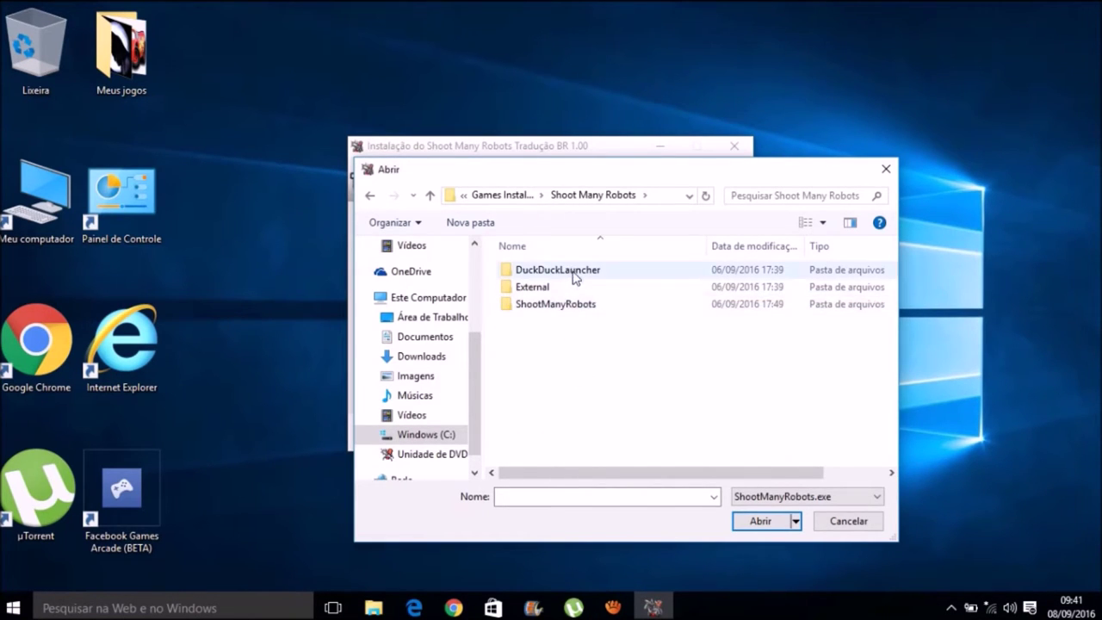
- Choose the ShootManyRobots application in the ShootManyRobots > Binaries subfolder as the game location and install the translation
double_click(580, 308)
click(551, 276)
double_click(600, 273)
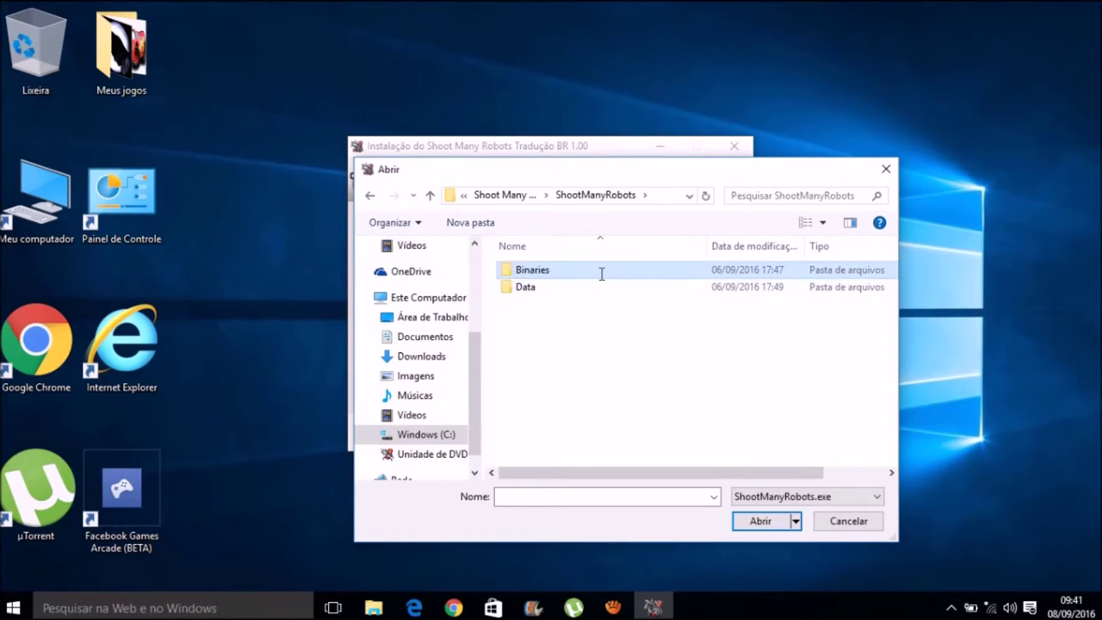
click(566, 275)
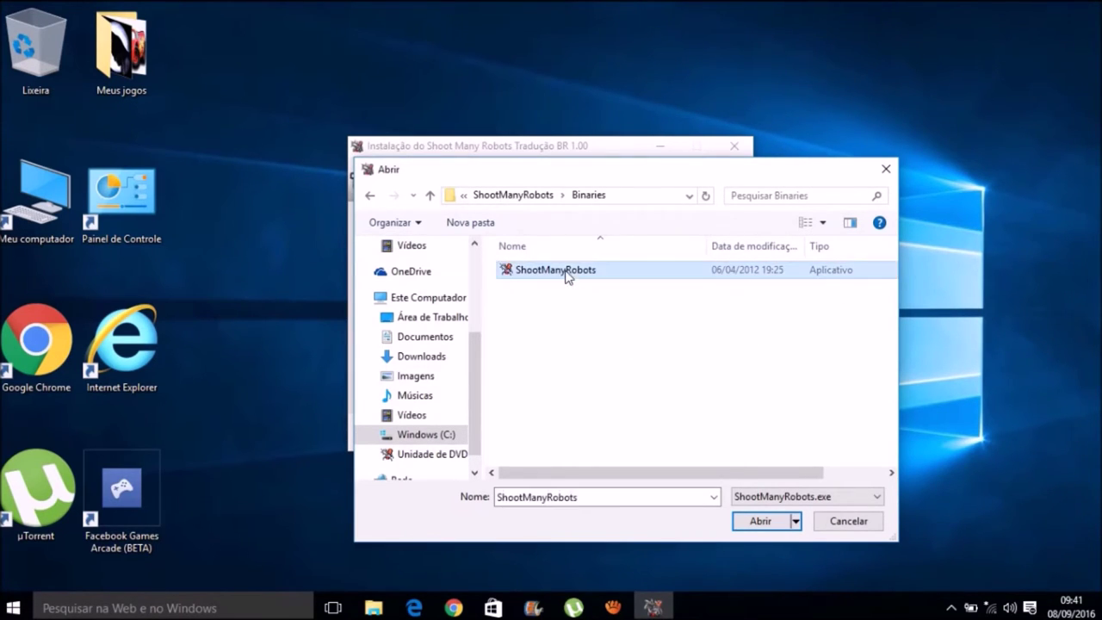
double_click(565, 276)
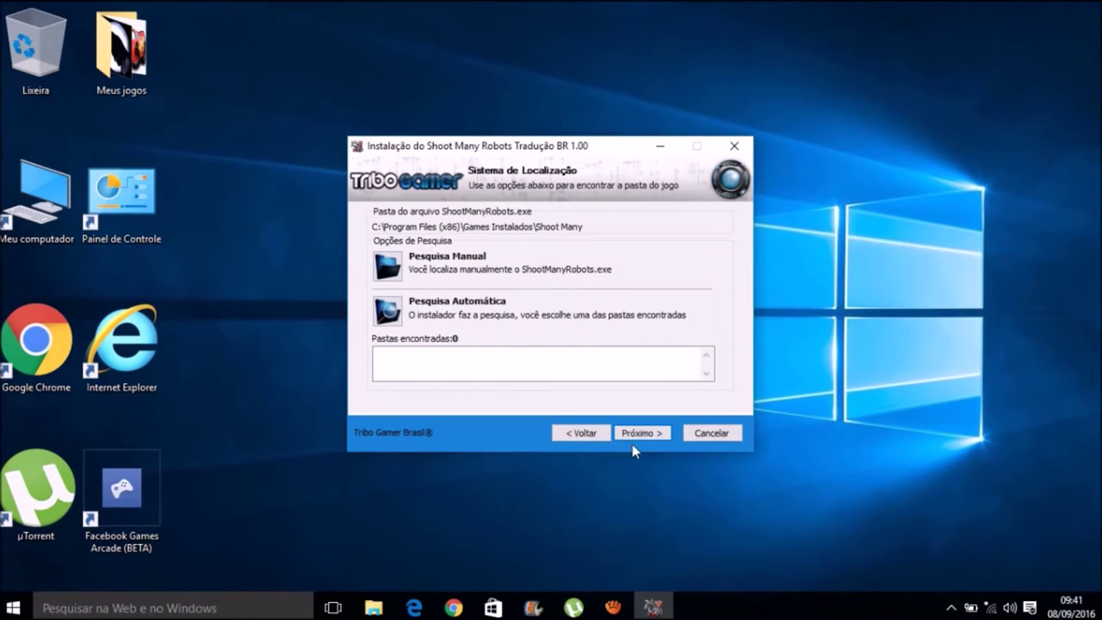
click(636, 436)
click(636, 436)
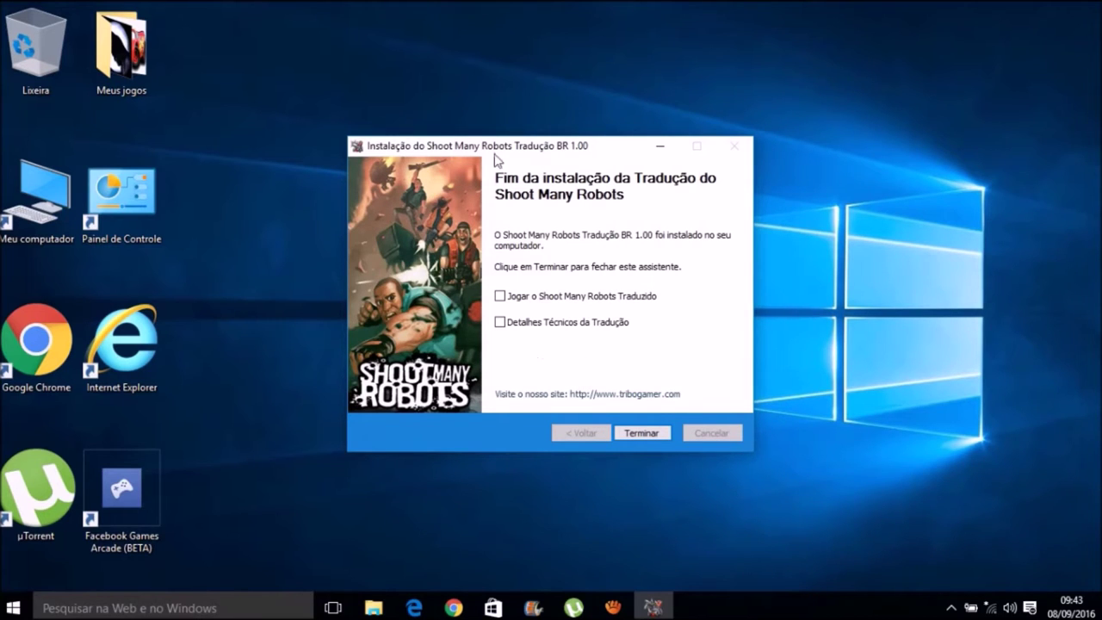
- Finish the translation installer with the play and technical details options left unticked, and refresh the desktop
drag(533, 145, 544, 82)
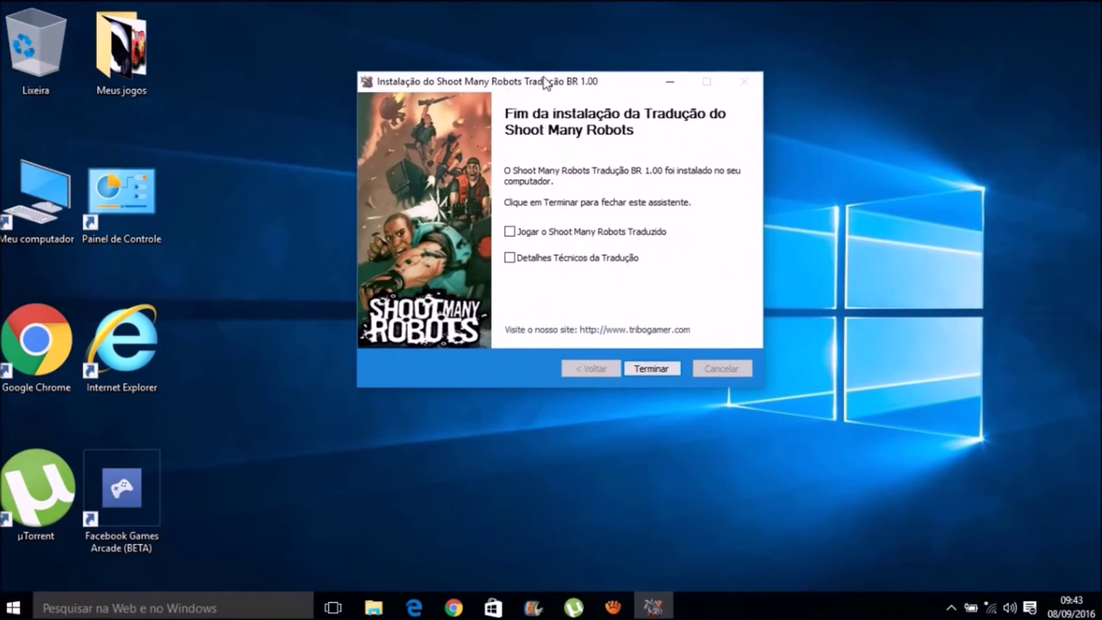
click(649, 368)
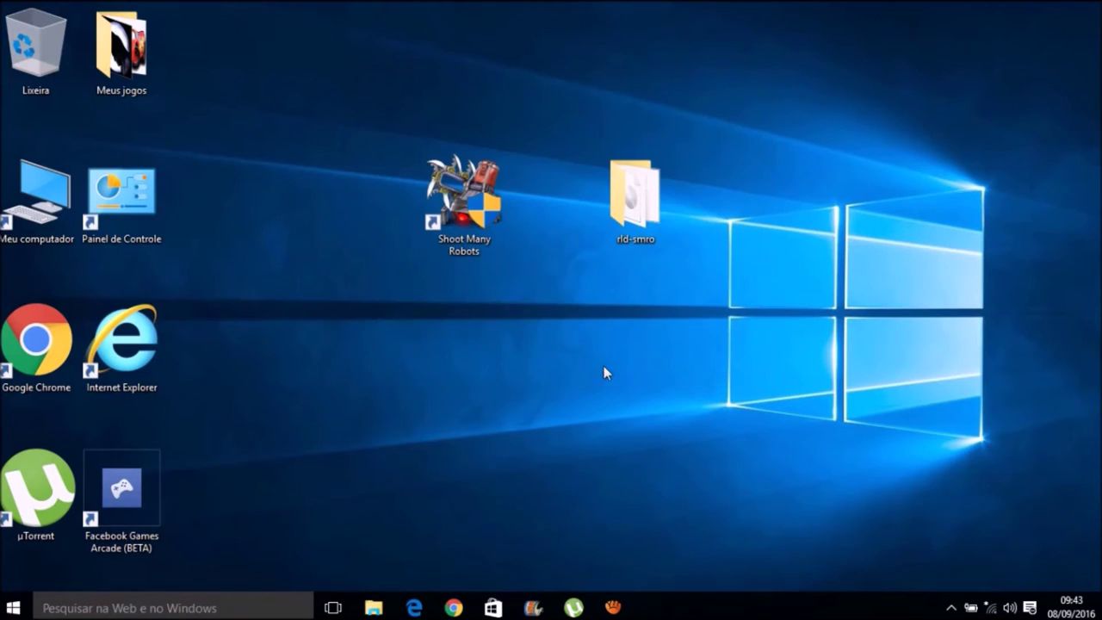
right_click(346, 177)
click(376, 226)
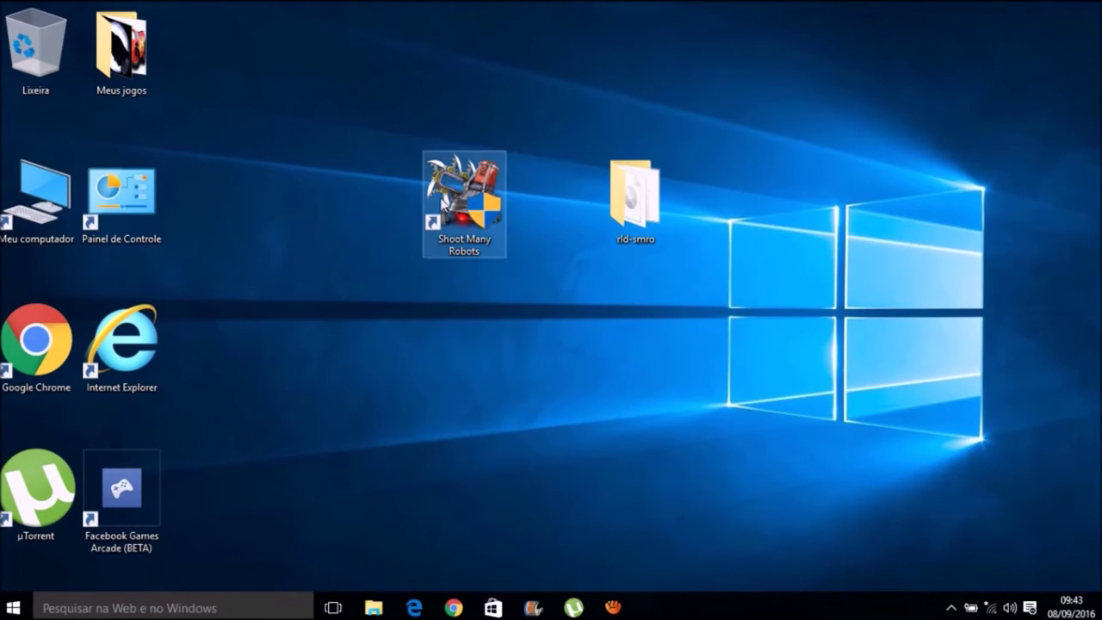
- Open the compatibility properties of the Shoot Many Robots desktop shortcut and enable "Executar este programa como administrador"
drag(442, 203, 480, 183)
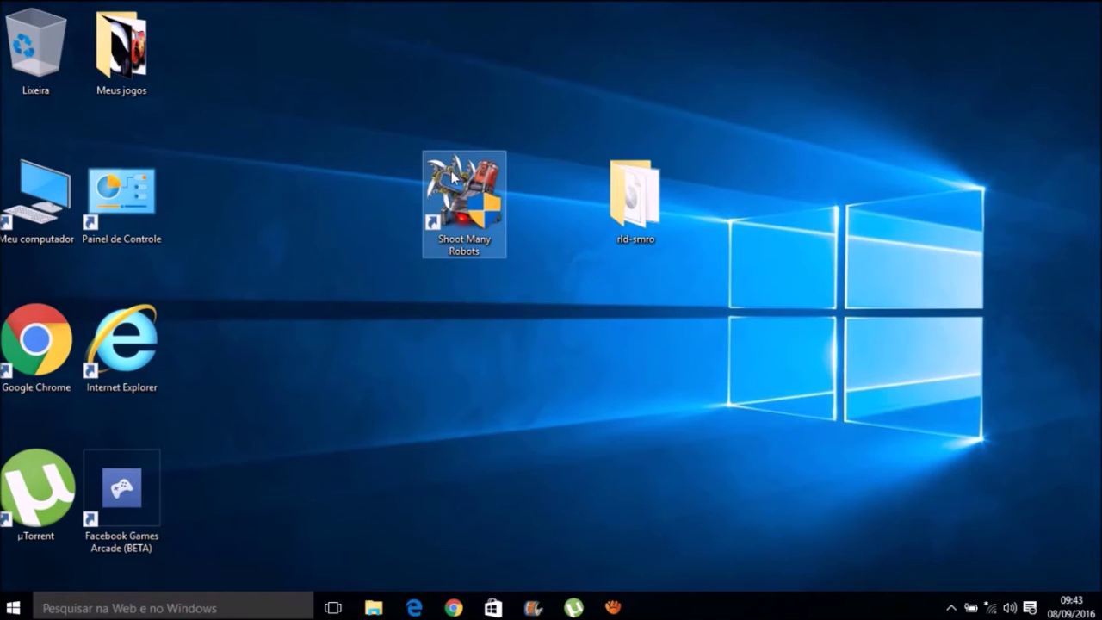
click(442, 196)
right_click(440, 192)
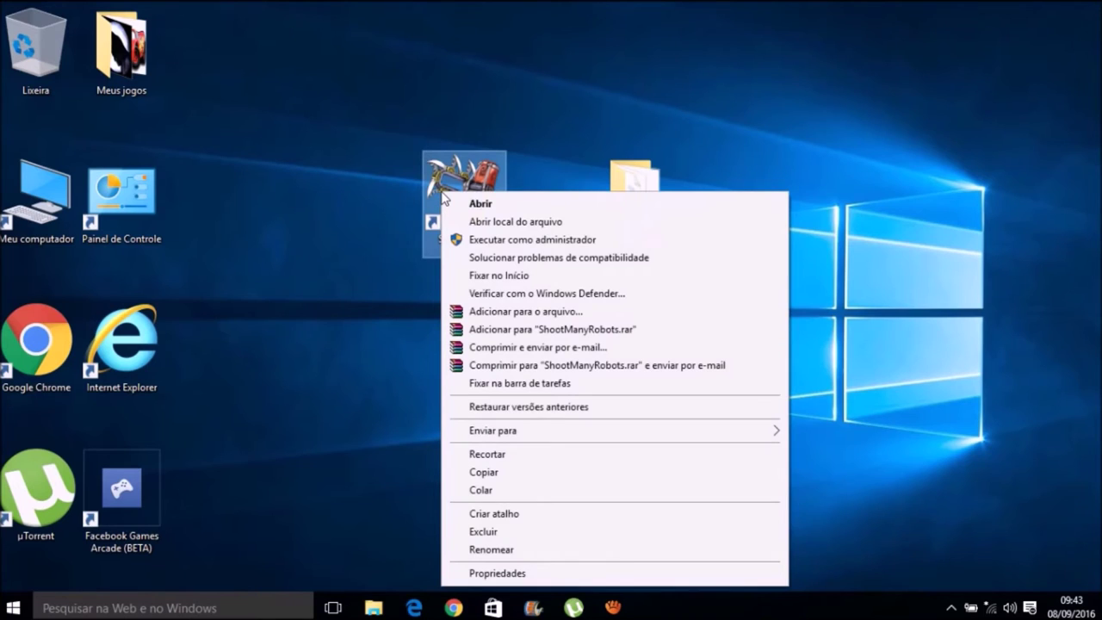
click(498, 572)
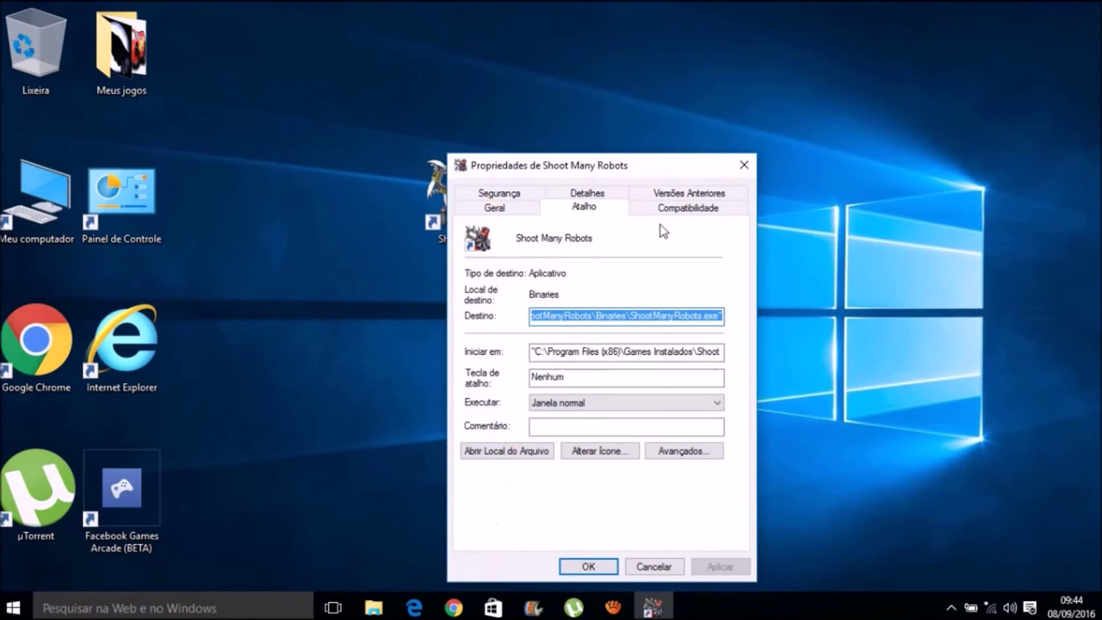
click(666, 211)
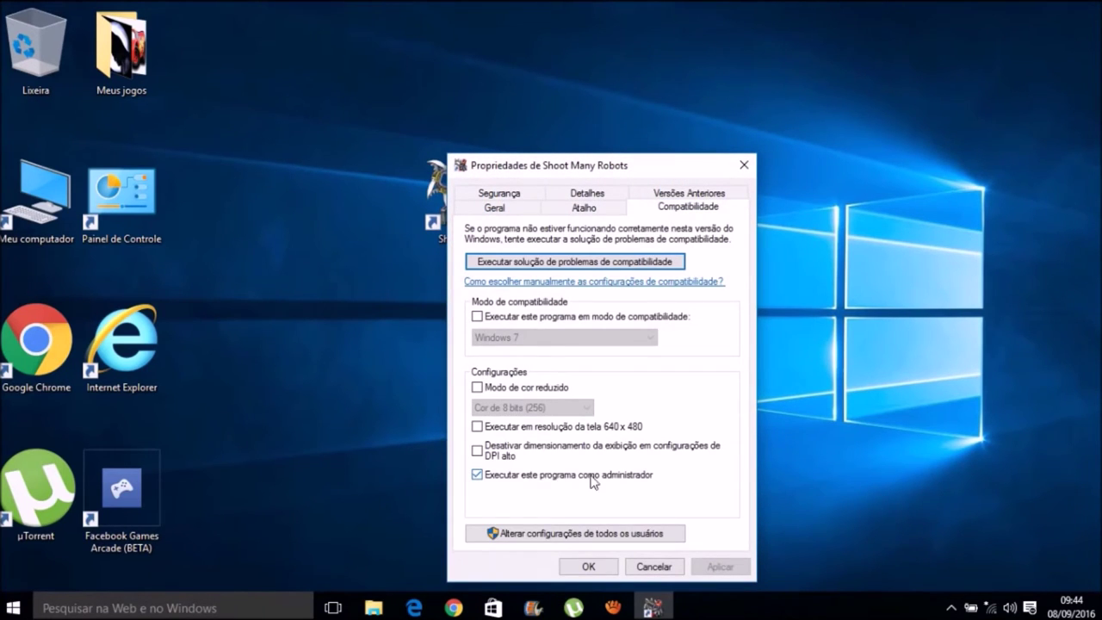
click(531, 478)
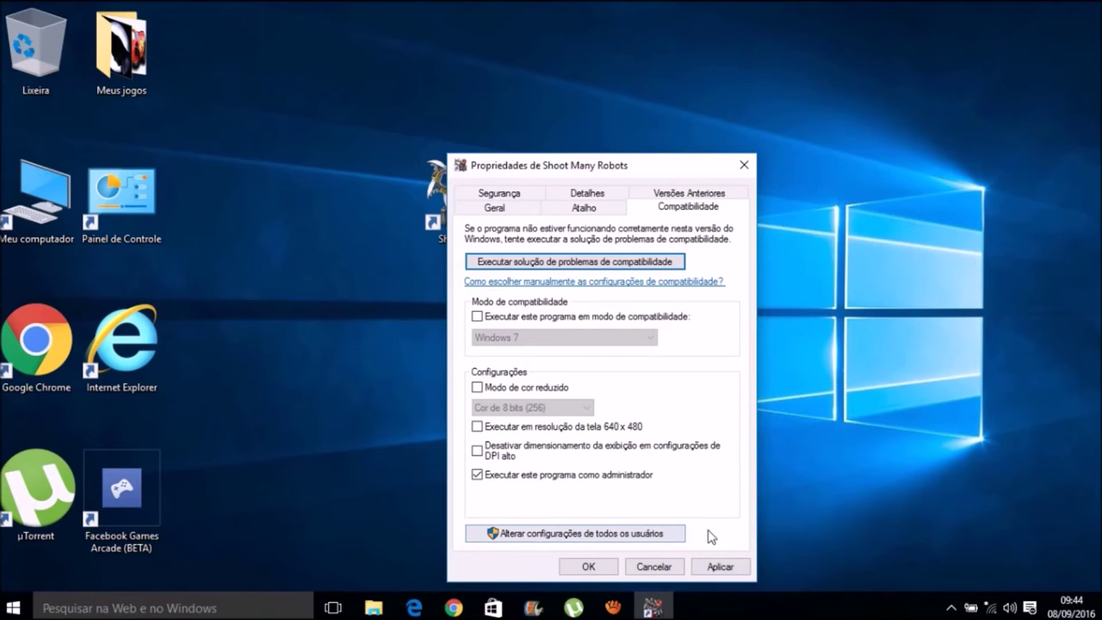
- Enable "Executar este programa como administrador" for all users as well, apply the settings and close the shortcut's properties
click(585, 540)
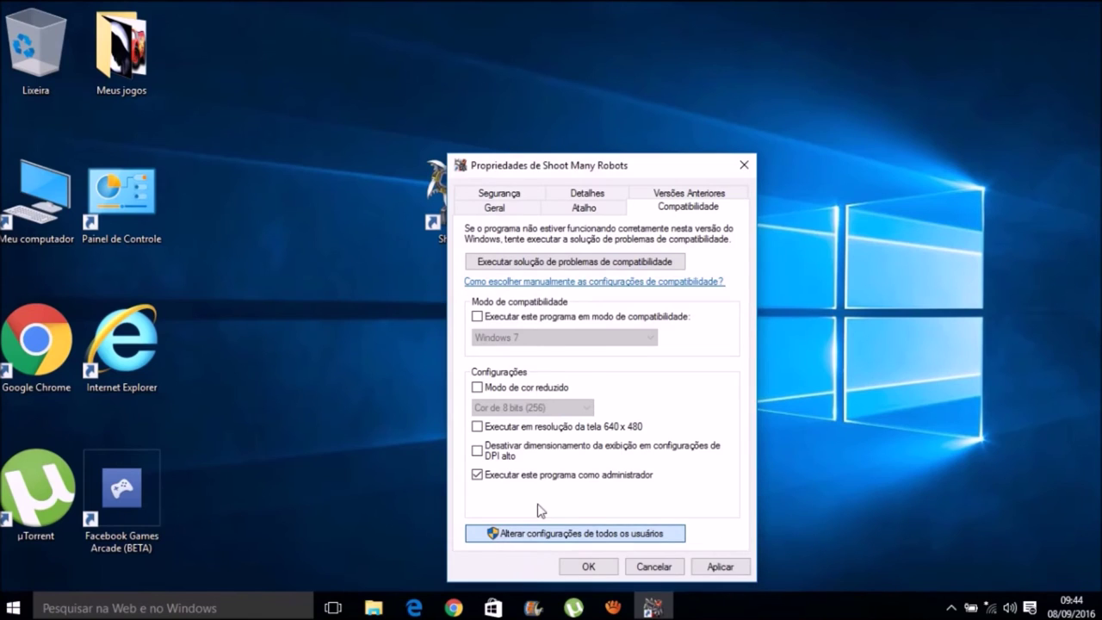
click(505, 473)
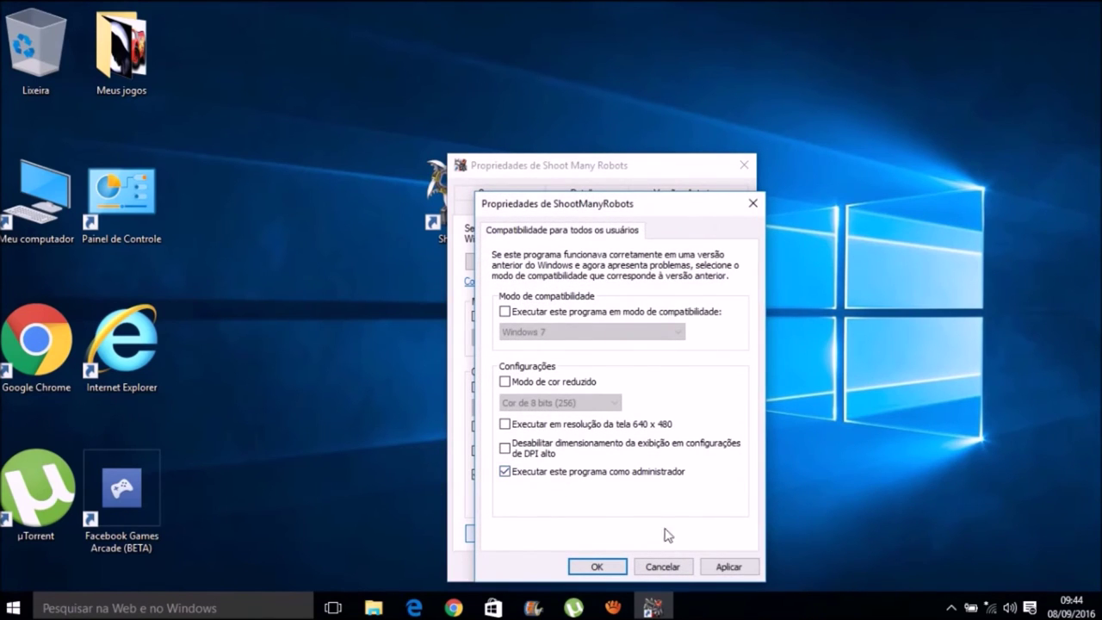
click(729, 567)
click(621, 568)
click(730, 570)
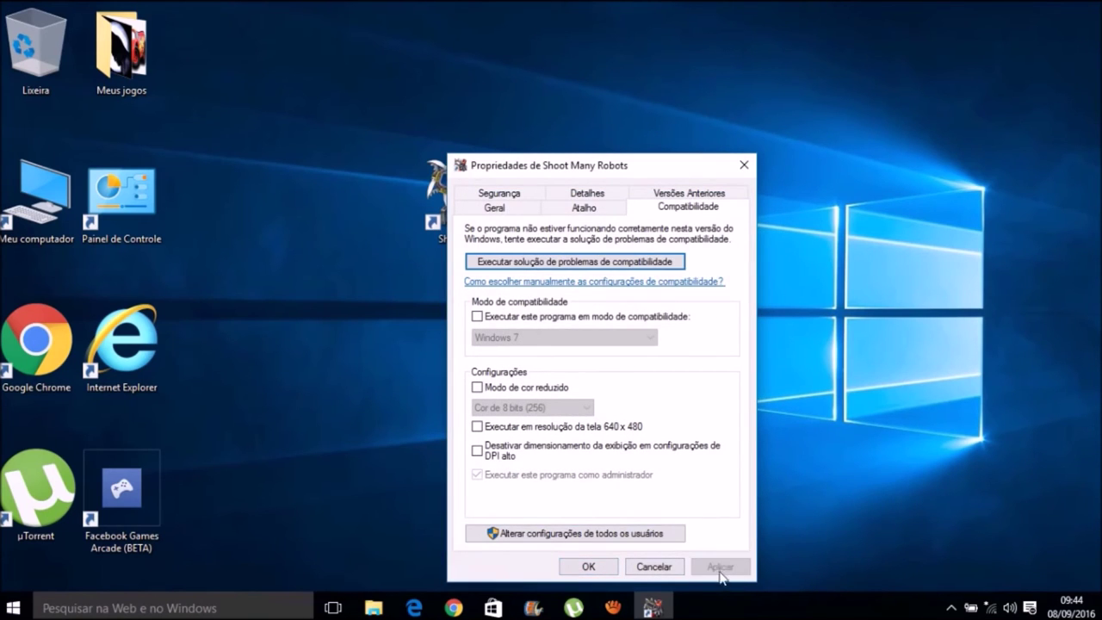
click(611, 571)
- Refresh the desktop and look at the Shoot Many Robots shortcut's "Executar como administrador" option without running it
right_click(549, 251)
click(579, 296)
right_click(500, 199)
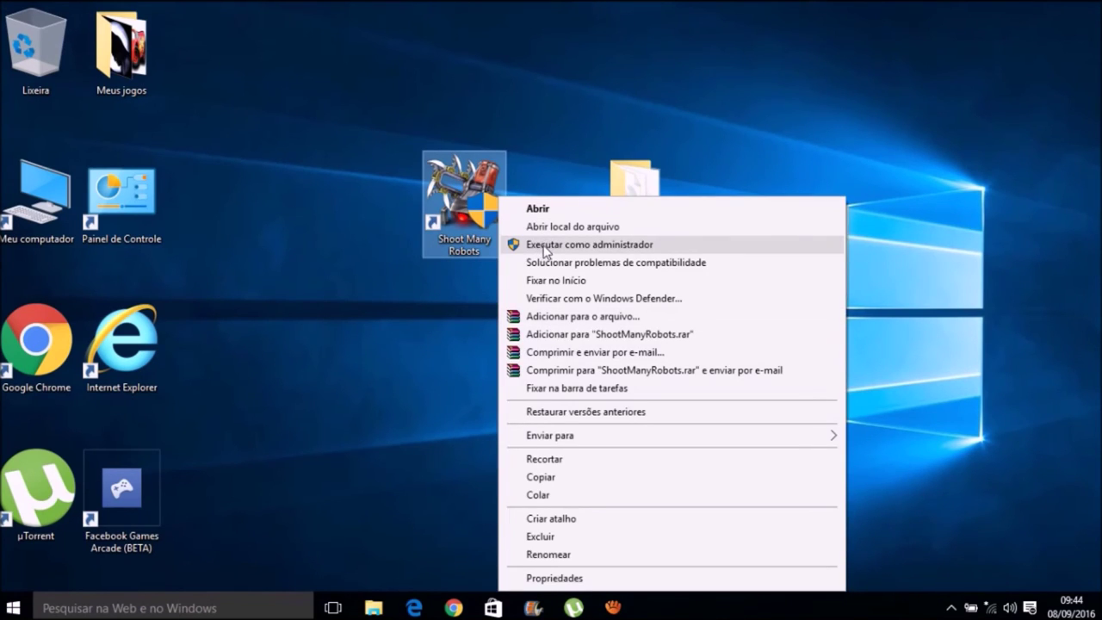
click(482, 279)
click(490, 254)
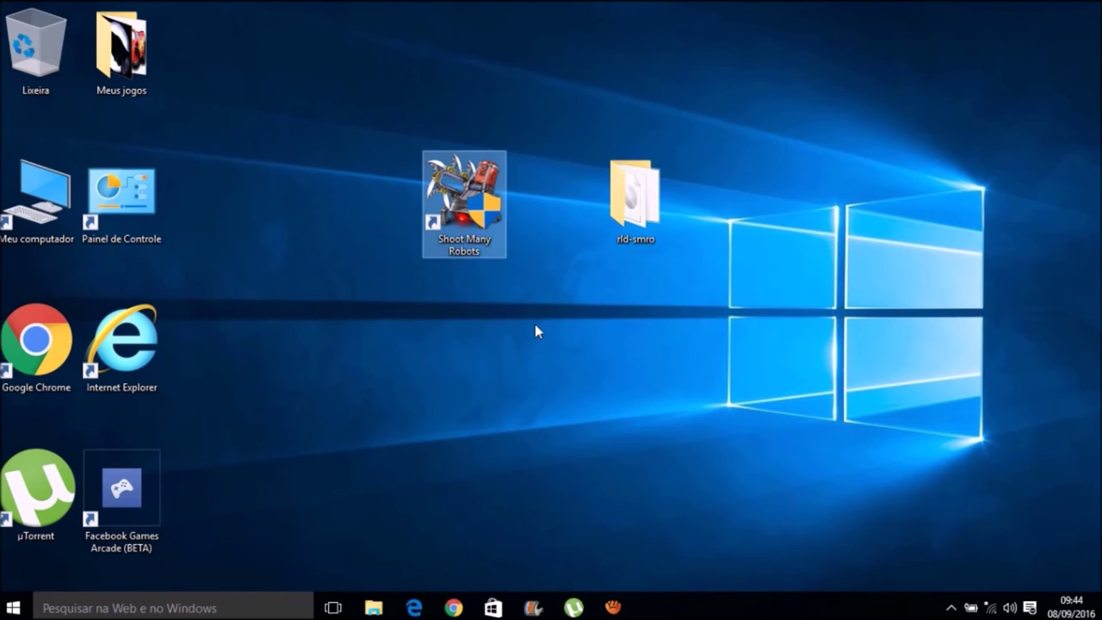
right_click(375, 230)
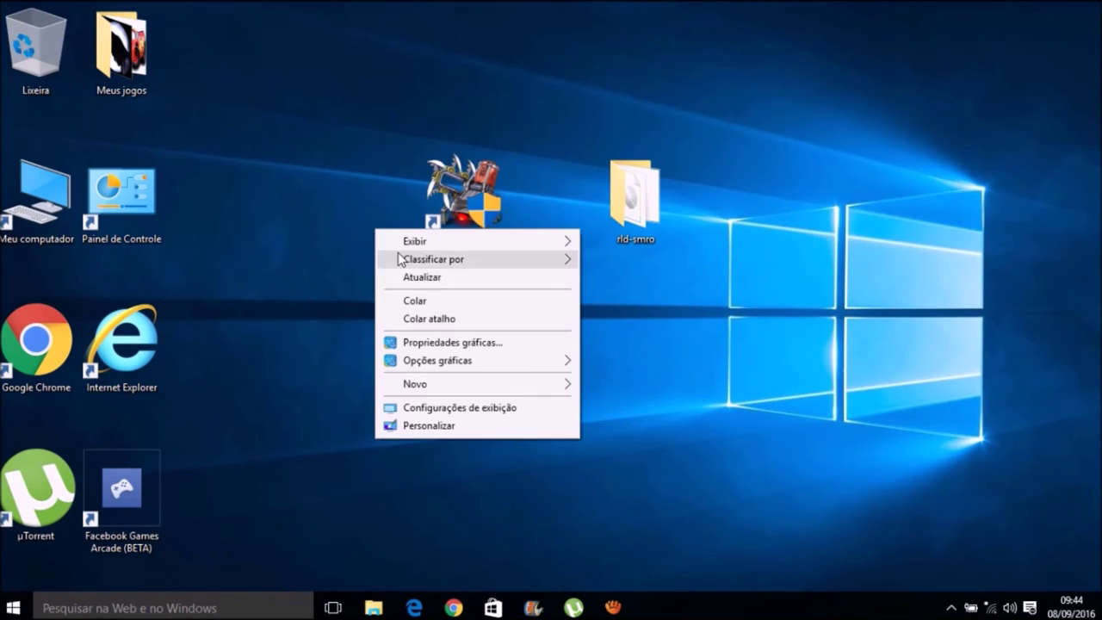
click(413, 279)
drag(1043, 378, 291, 267)
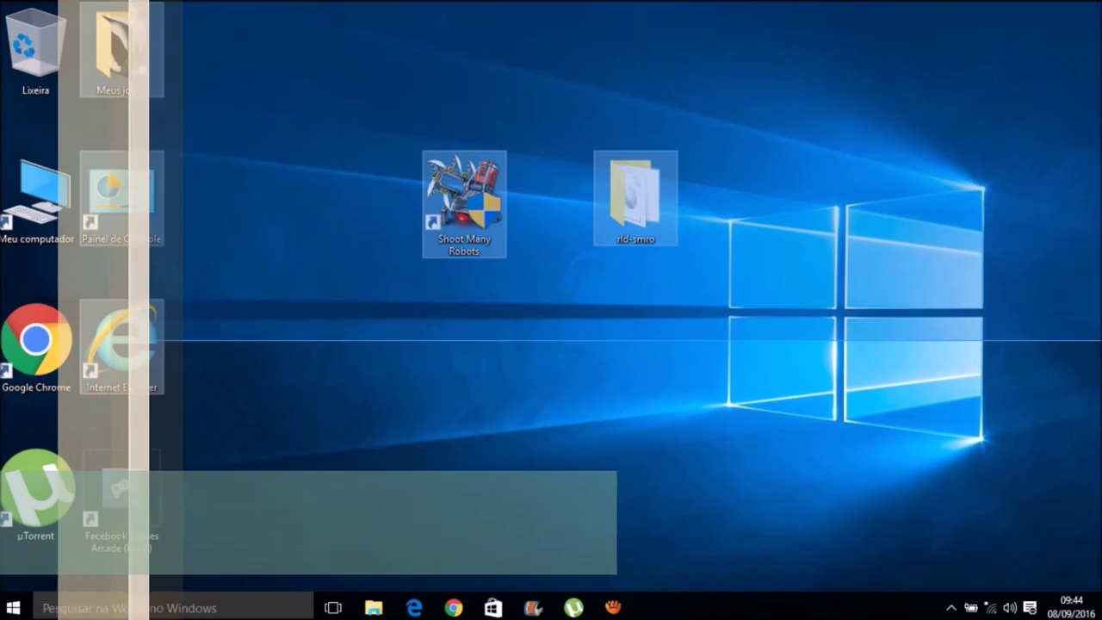
click(599, 229)
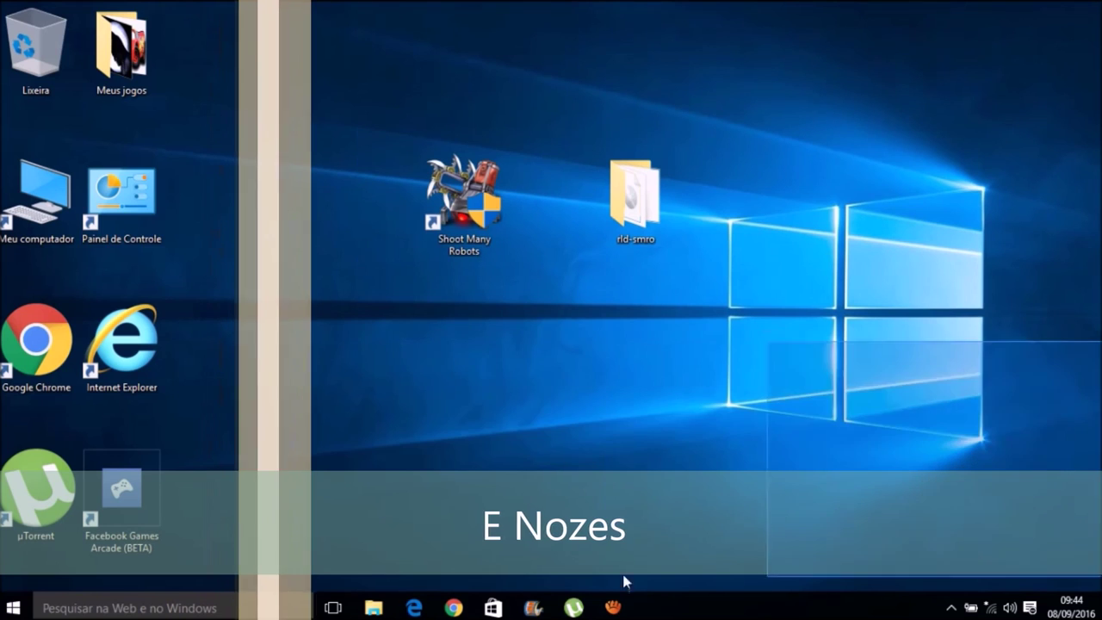